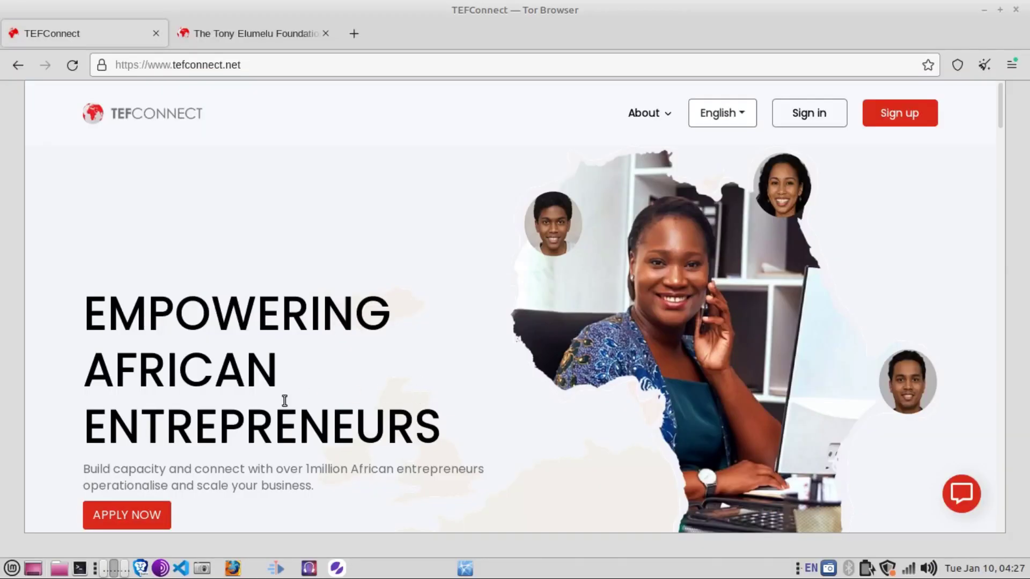
Inspect the TEFConnect page, its site address and its connection details
scroll(284, 400, "down", 3)
scroll(284, 401, "up", 3)
left_click_drag(265, 68, 111, 67)
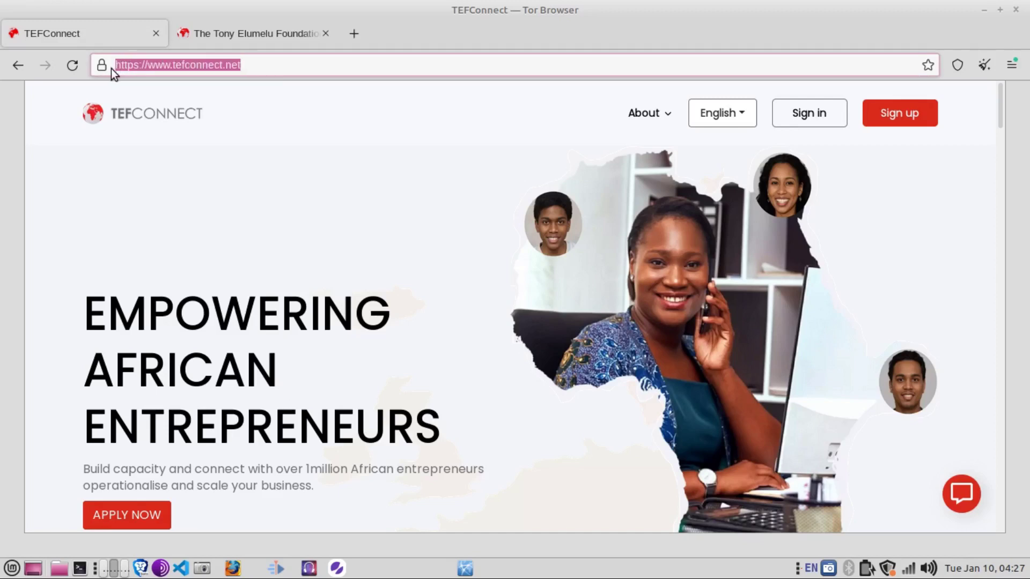
left_click(111, 66)
left_click(542, 115)
scroll(134, 523, "down", 10)
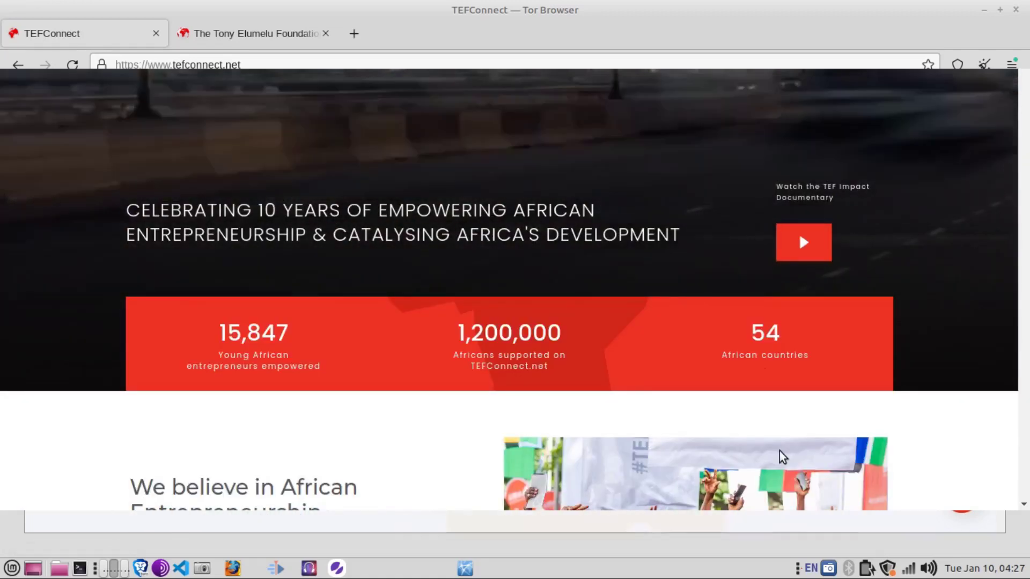
scroll(284, 335, "up", 15)
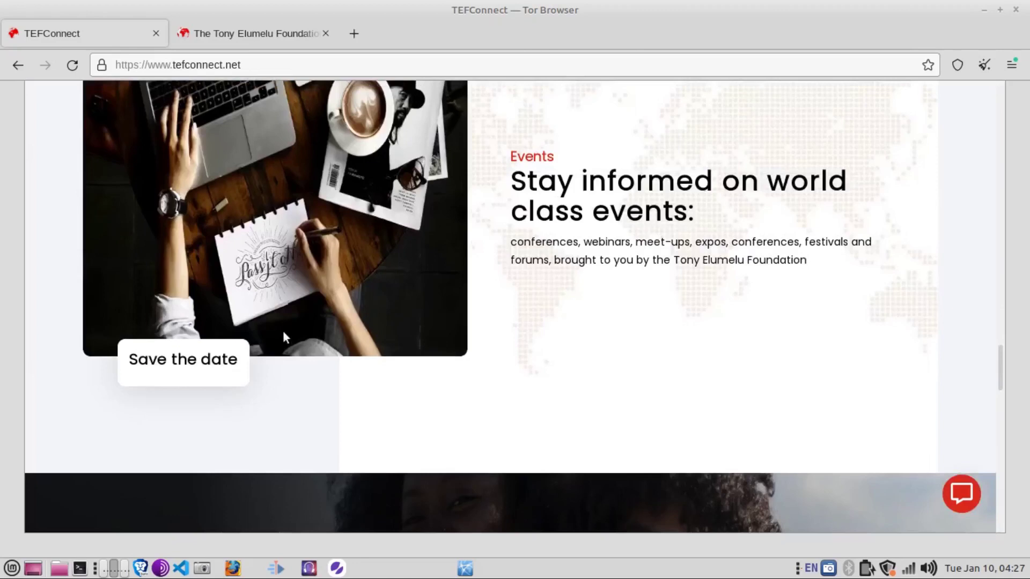
scroll(283, 331, "up", 4)
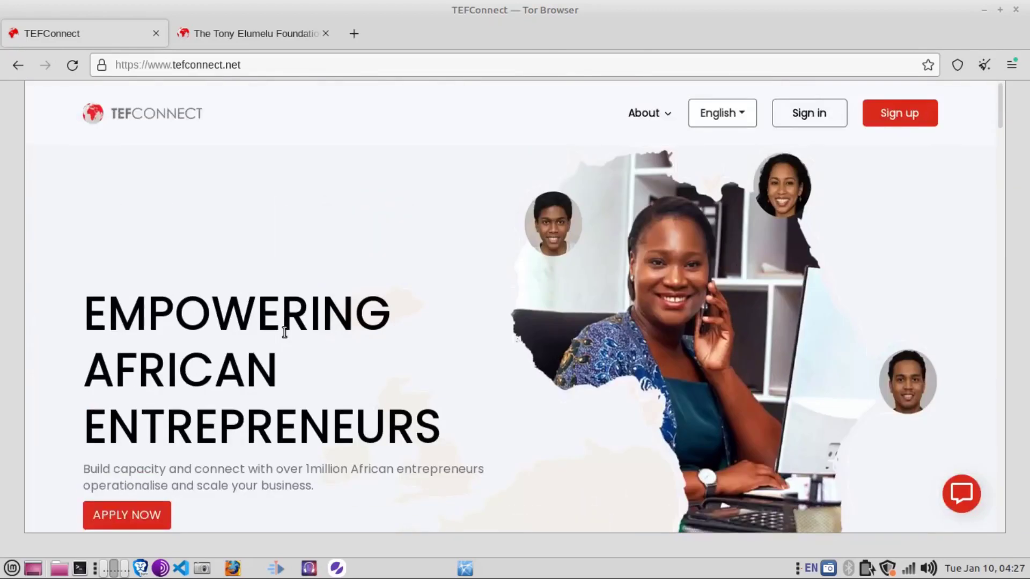
scroll(284, 331, "down", 3)
Start an application with APPLY NOW and return to the TEFConnect tab
left_click(116, 345)
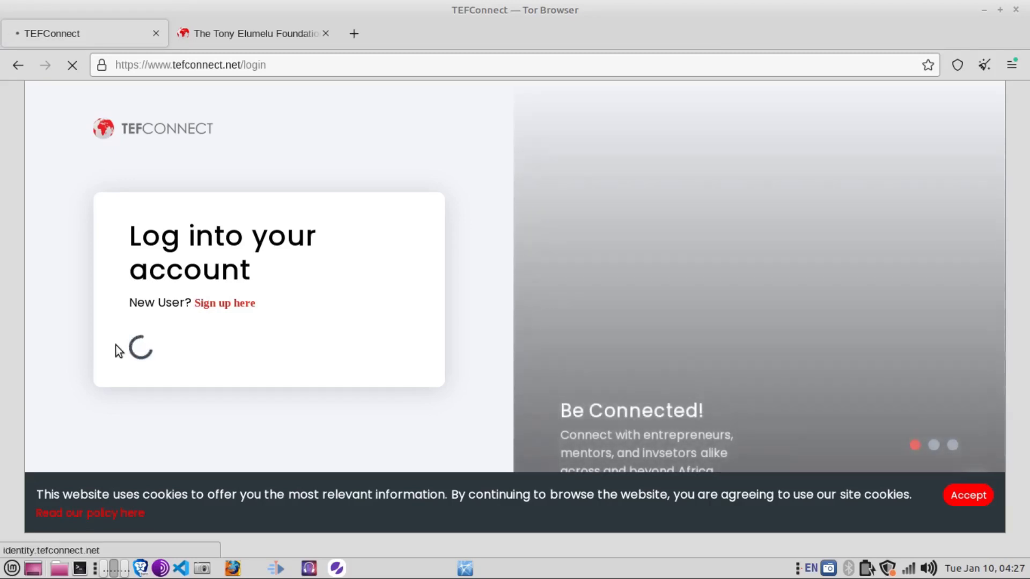
key("ctrl+Tab")
left_click(79, 34)
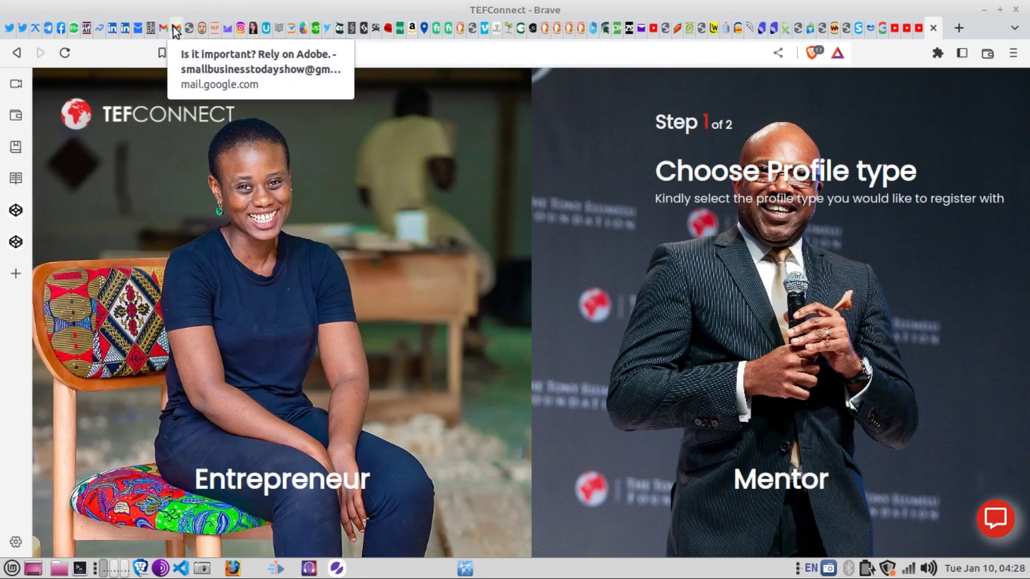
Open the TEFConnect 'Email Confirmation' message from the Gmail inbox and scroll to its Confirm Email link
left_click(174, 30)
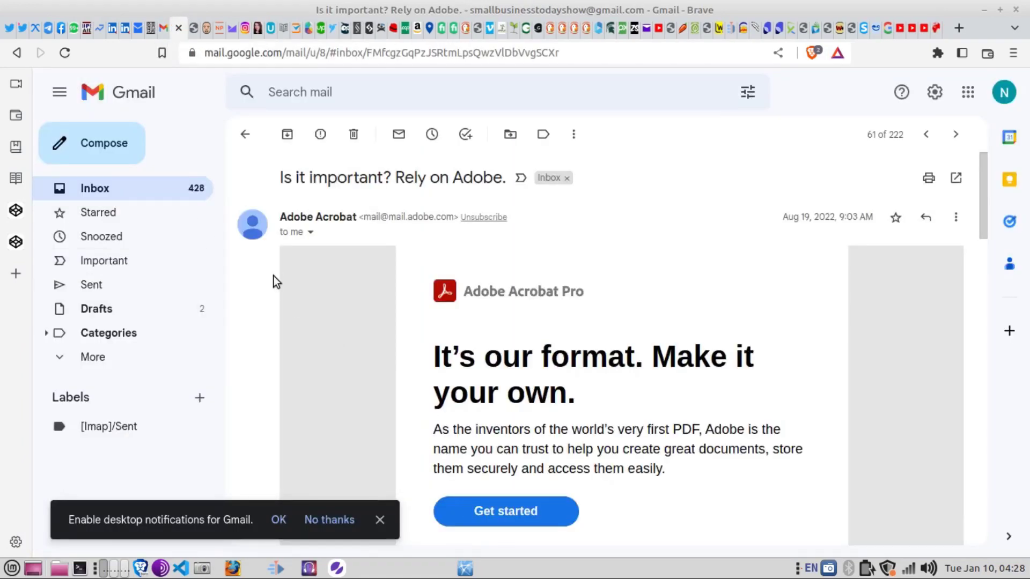
left_click(96, 199)
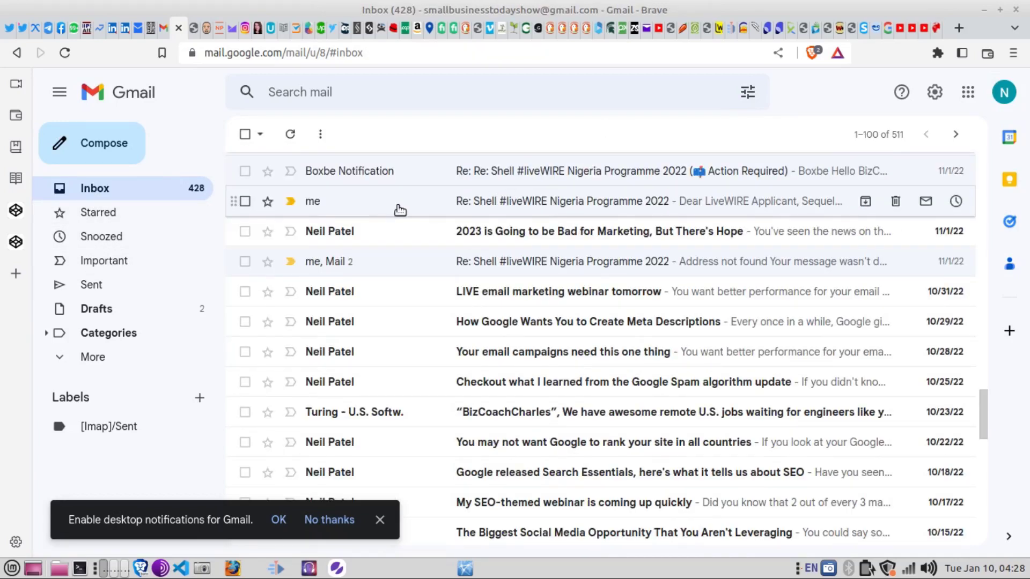
scroll(399, 209, "up", 15)
scroll(400, 210, "up", 10)
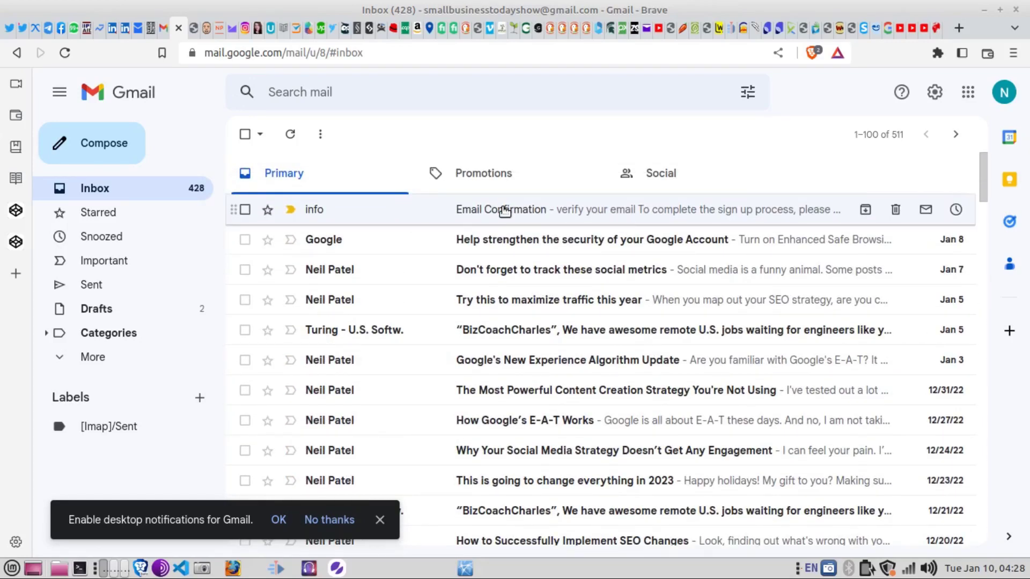
left_click(504, 211)
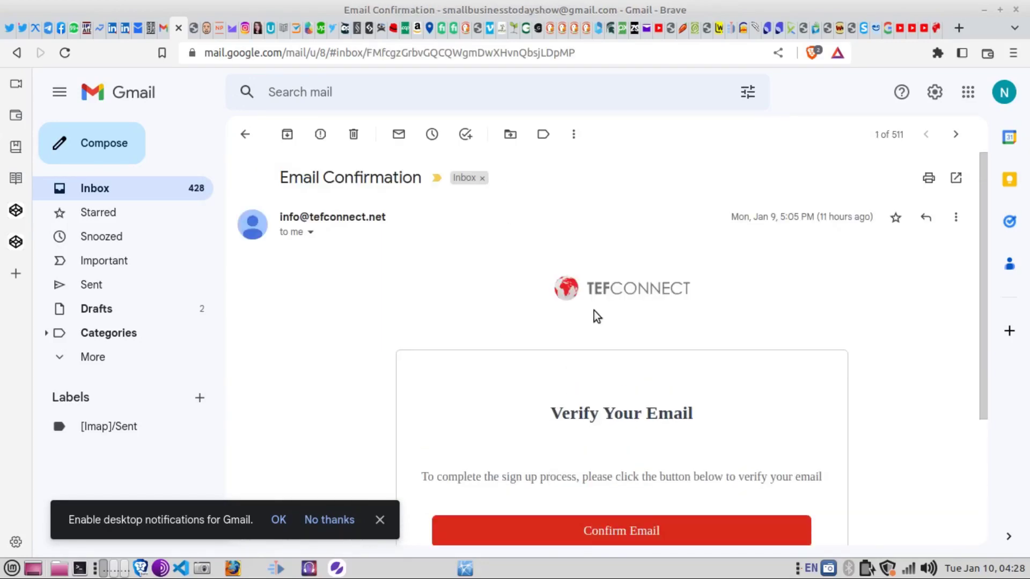
scroll(601, 362, "down", 2)
scroll(601, 362, "down", 1)
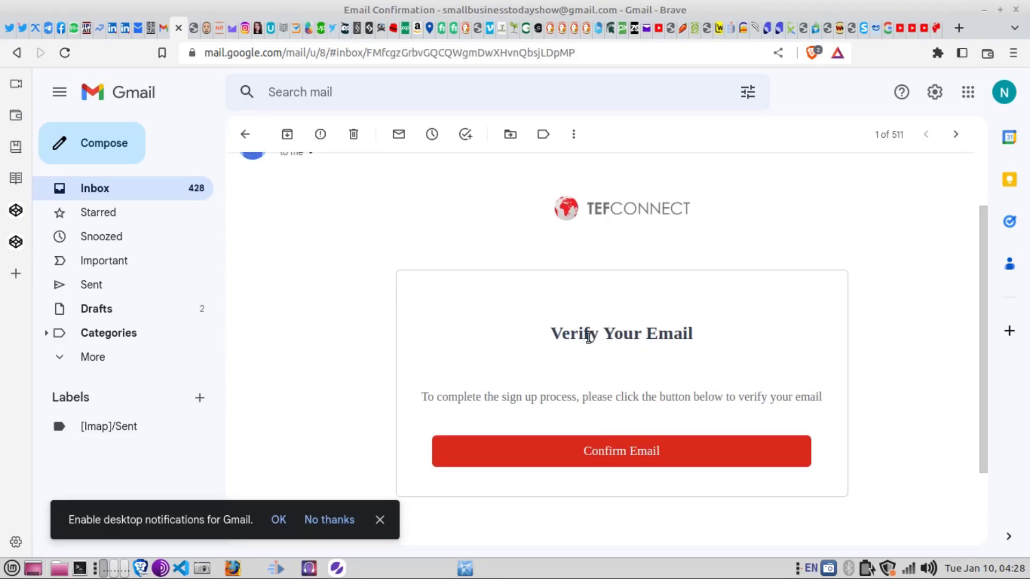
Confirm the email, pick the Entrepreneur profile type, and scroll the step-two registration form
left_click(647, 454)
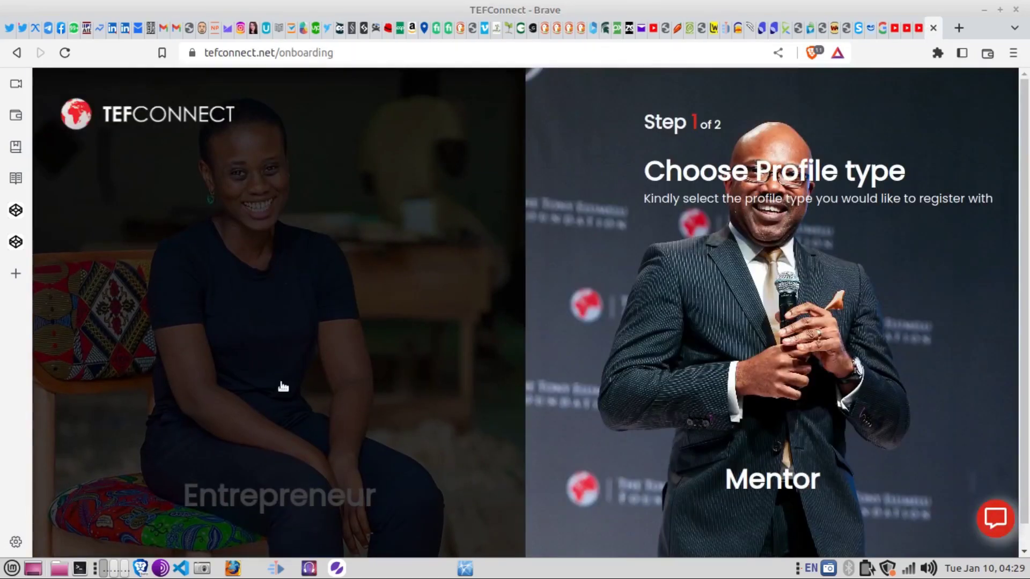
scroll(330, 314, "down", 1)
scroll(329, 315, "up", 1)
scroll(328, 315, "down", 1)
scroll(329, 315, "up", 1)
left_click(418, 452)
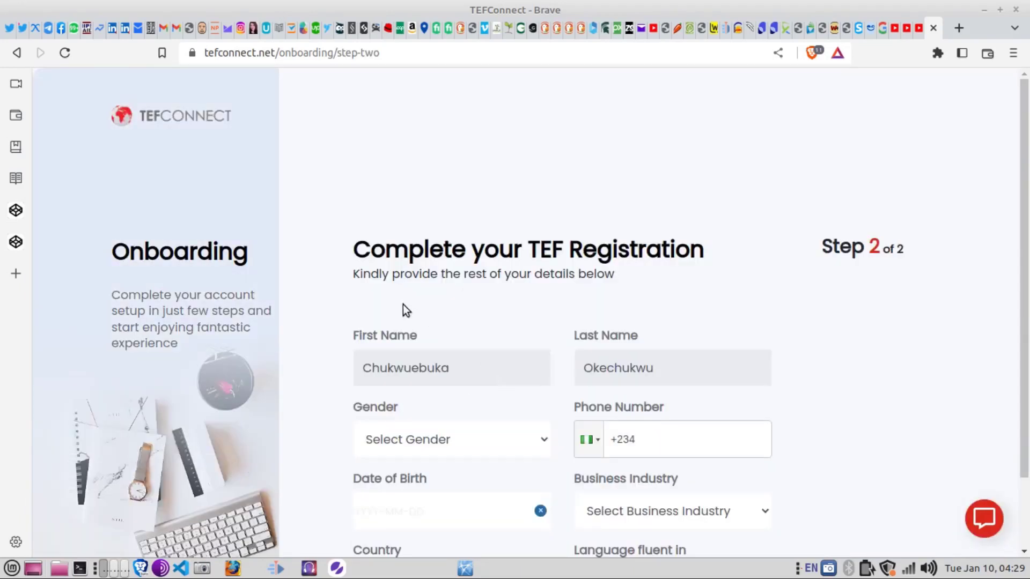
scroll(659, 251, "down", 3)
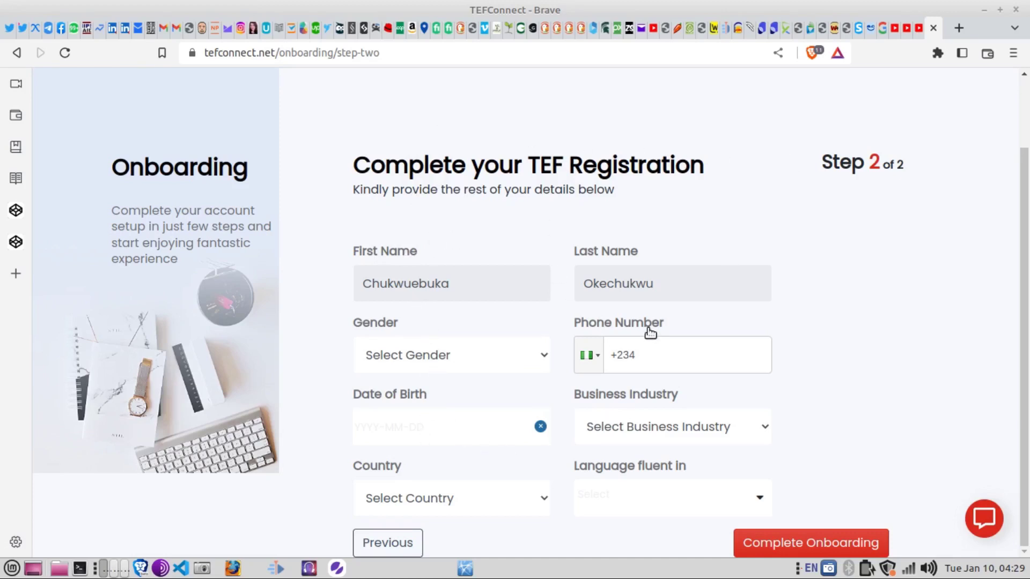
Choose Nigeria from the Country dropdown on the registration form
left_click(544, 497)
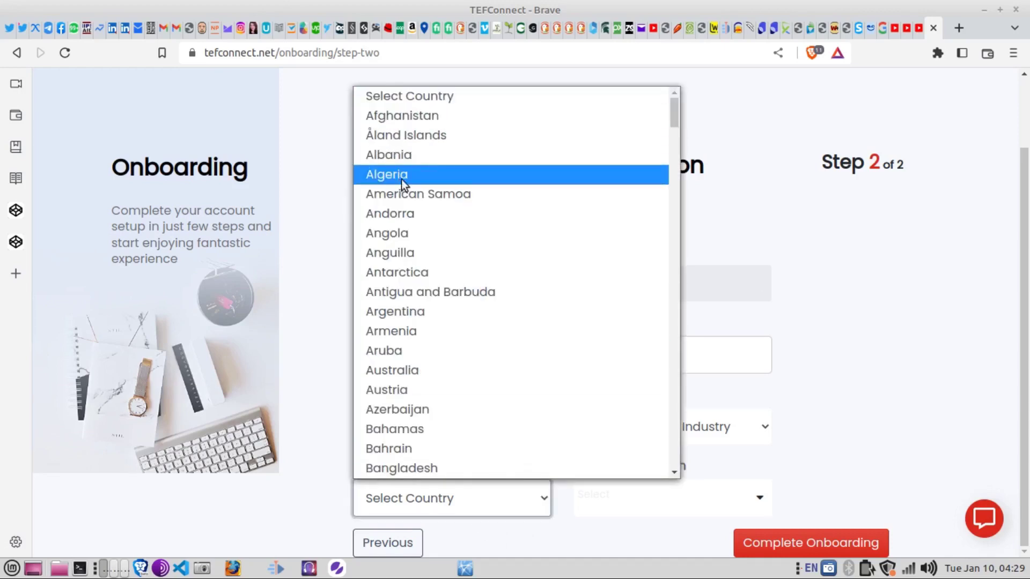
scroll(465, 275, "down", 6)
scroll(464, 275, "down", 18)
scroll(469, 276, "down", 7)
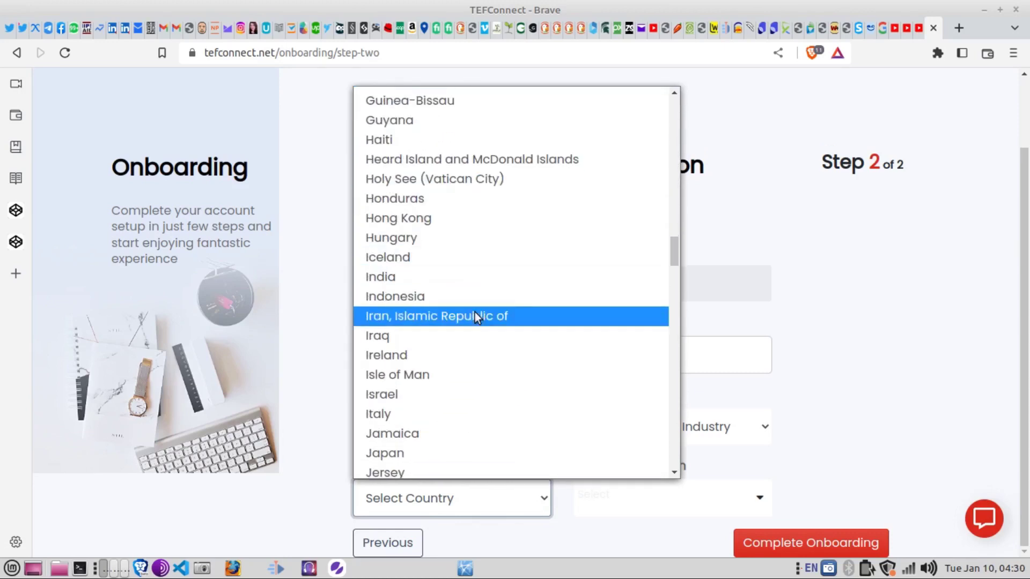
scroll(485, 333, "down", 3)
scroll(489, 332, "down", 3)
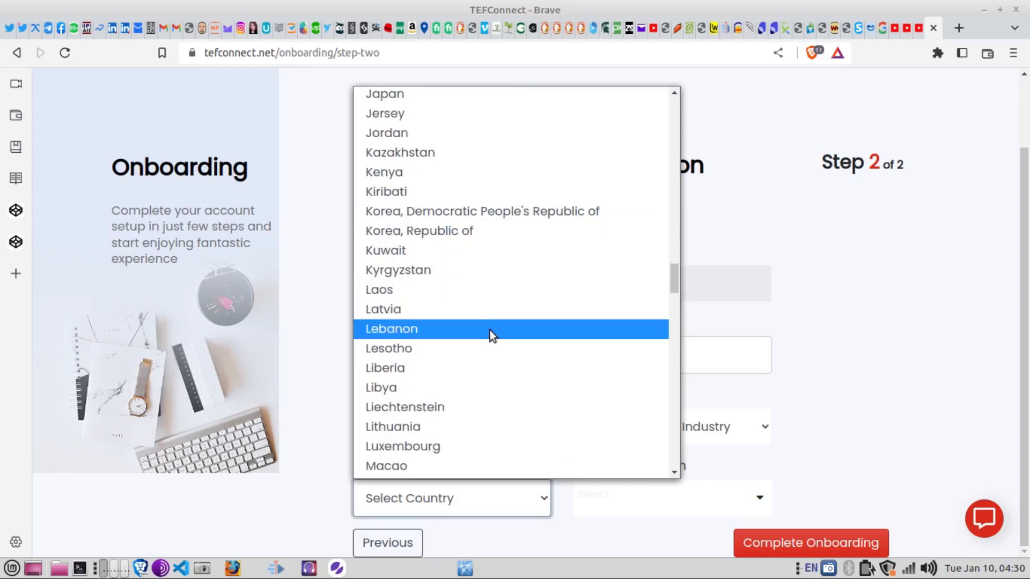
scroll(498, 327, "down", 3)
scroll(497, 327, "down", 10)
left_click(498, 327)
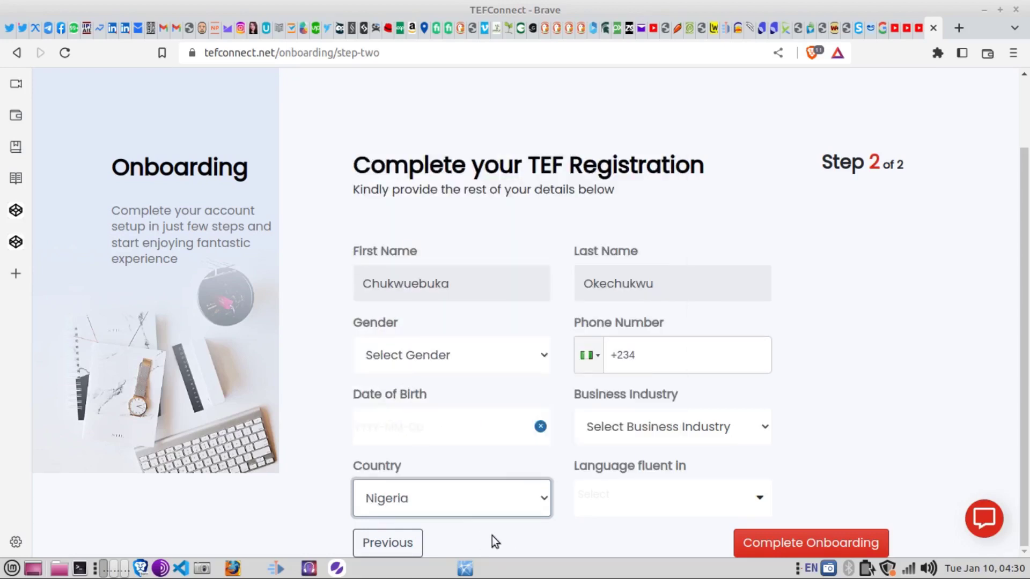
Add English as the fluent language
left_click(762, 501)
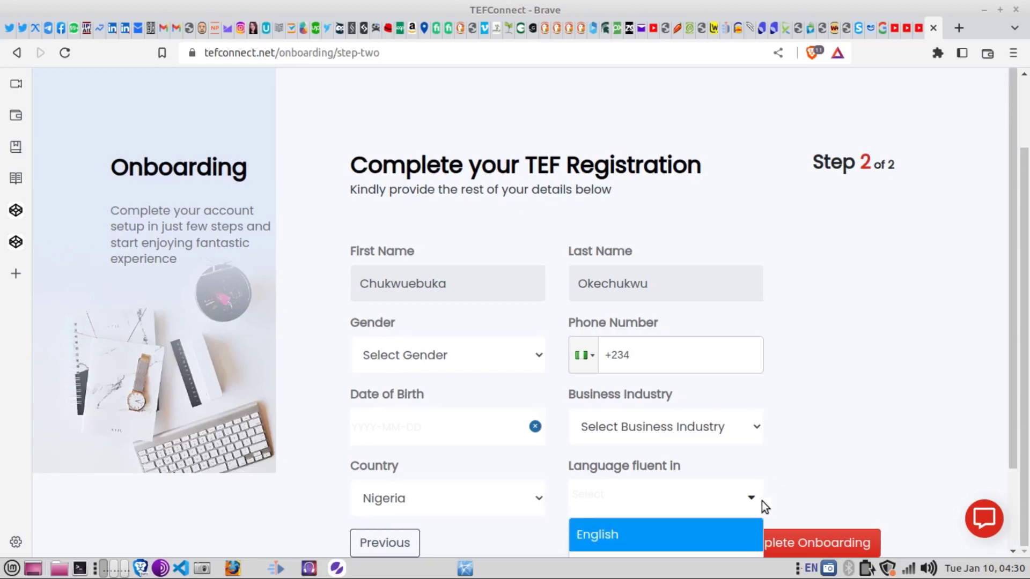
scroll(717, 517, "down", 2)
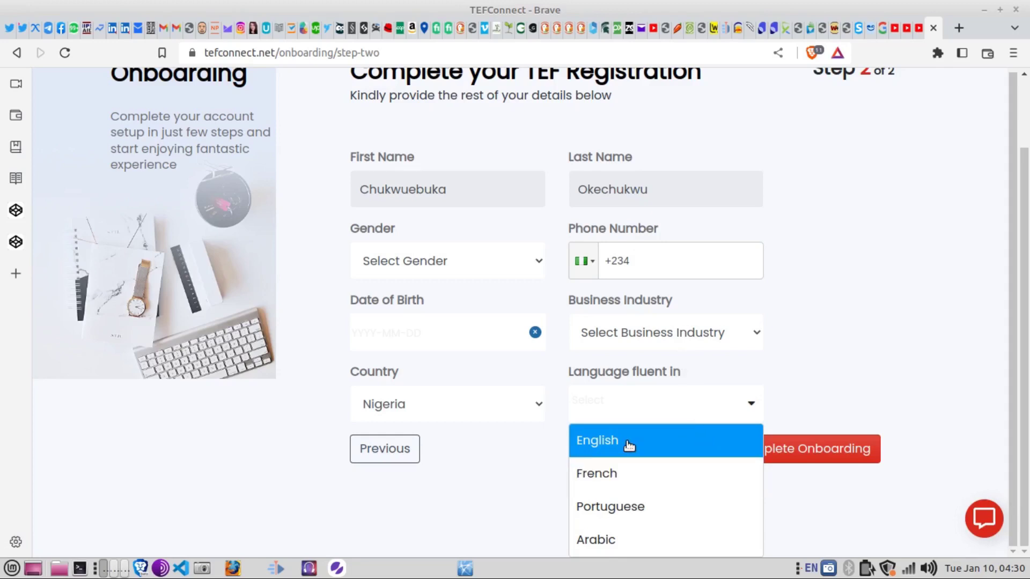
left_click(590, 475)
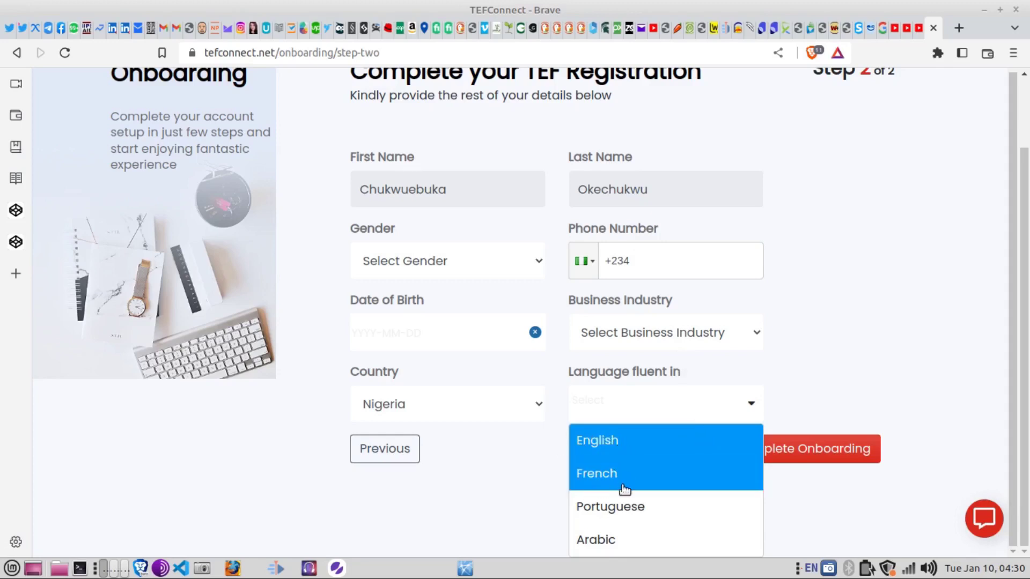
scroll(670, 407, "up", 2)
Set the business industry to Education and Training and enter the phone number
left_click(670, 410)
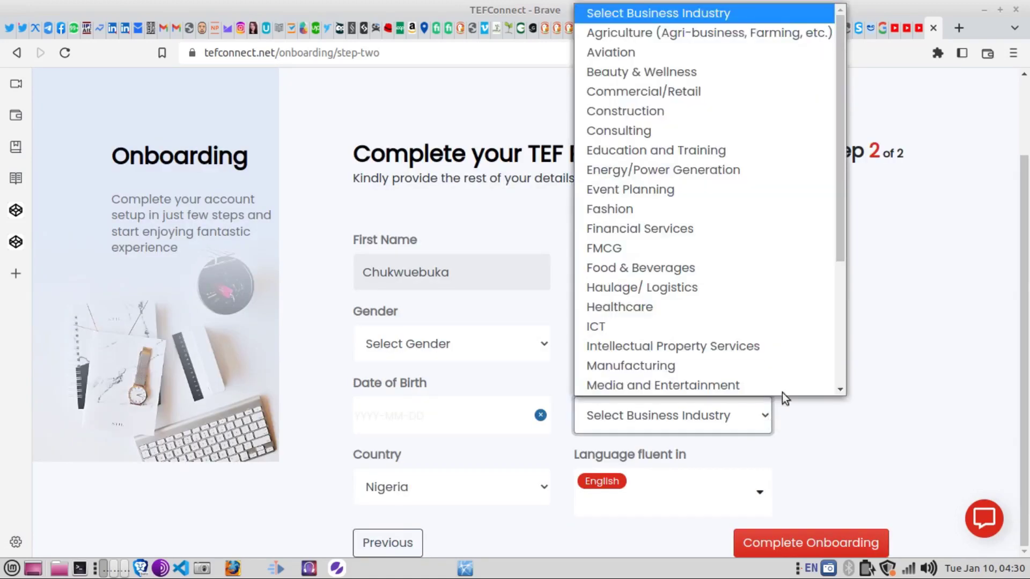
scroll(790, 321, "down", 3)
scroll(789, 323, "down", 2)
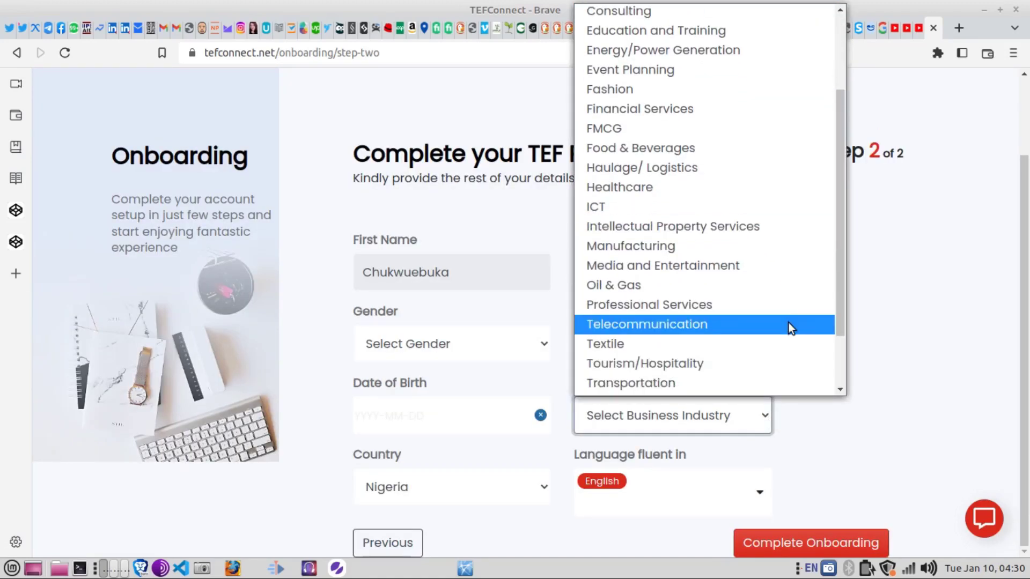
scroll(788, 323, "down", 3)
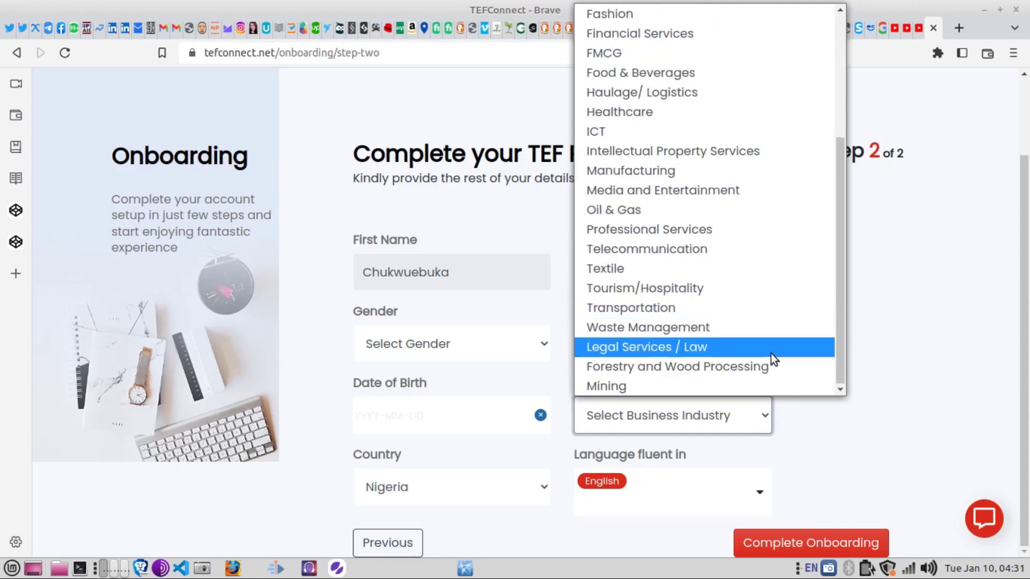
scroll(770, 352, "up", 4)
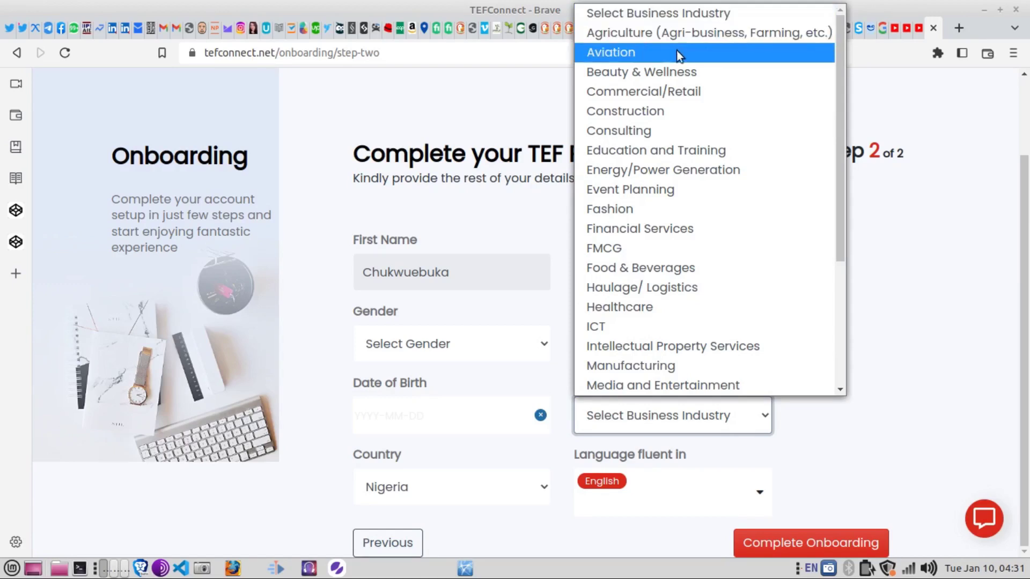
scroll(690, 198, "down", 3)
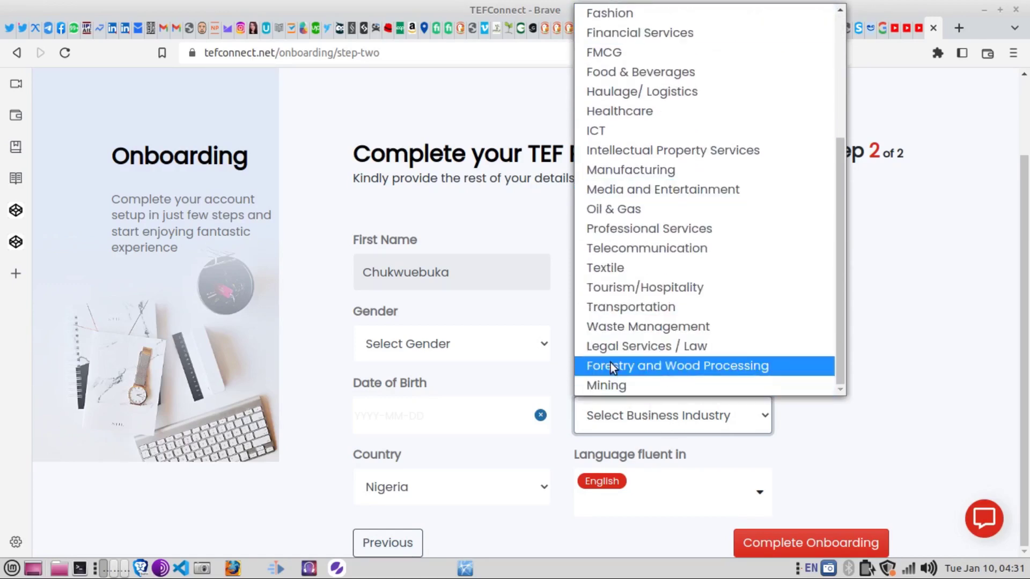
scroll(658, 356, "up", 3)
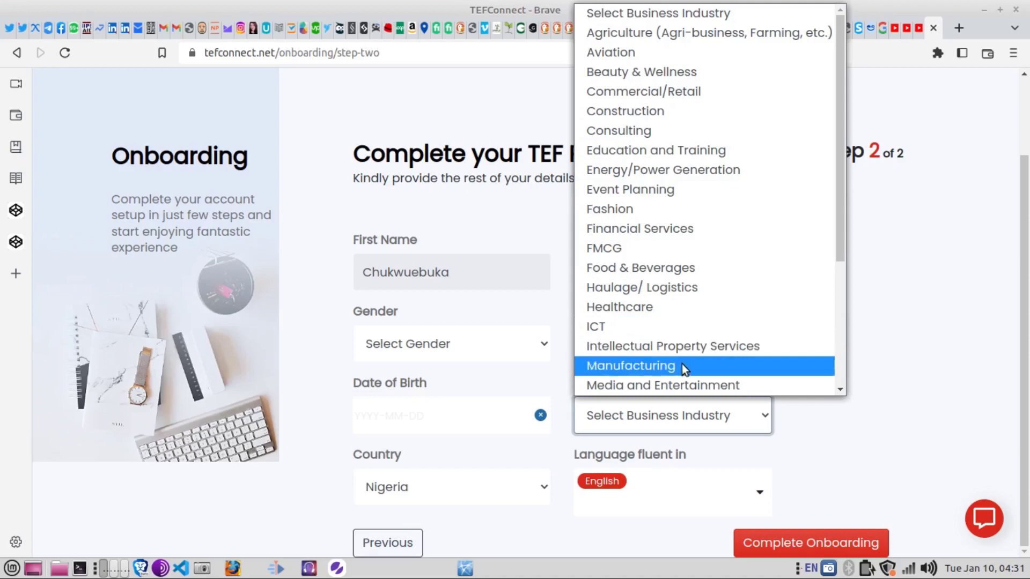
scroll(684, 337, "down", 3)
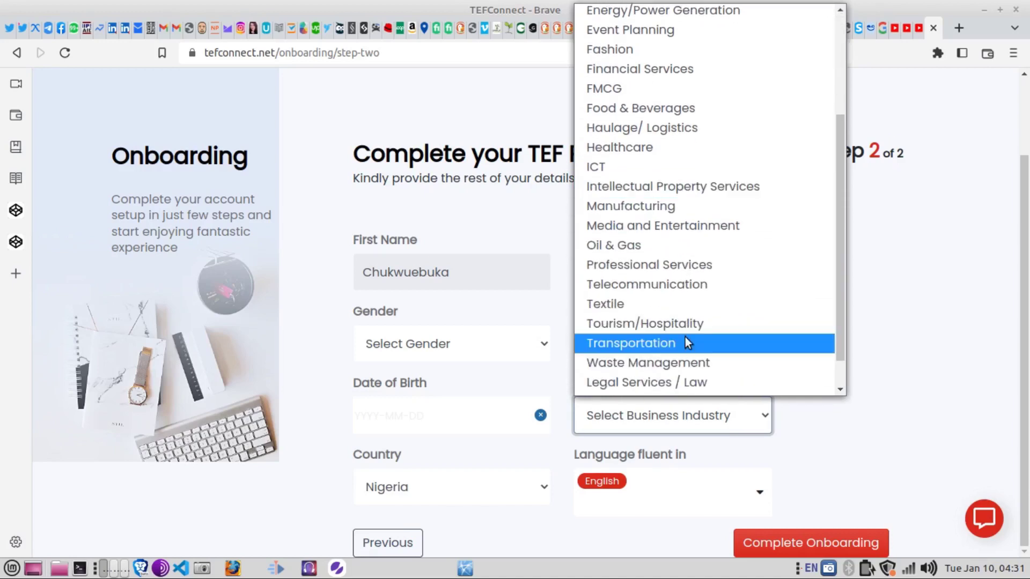
scroll(684, 337, "down", 2)
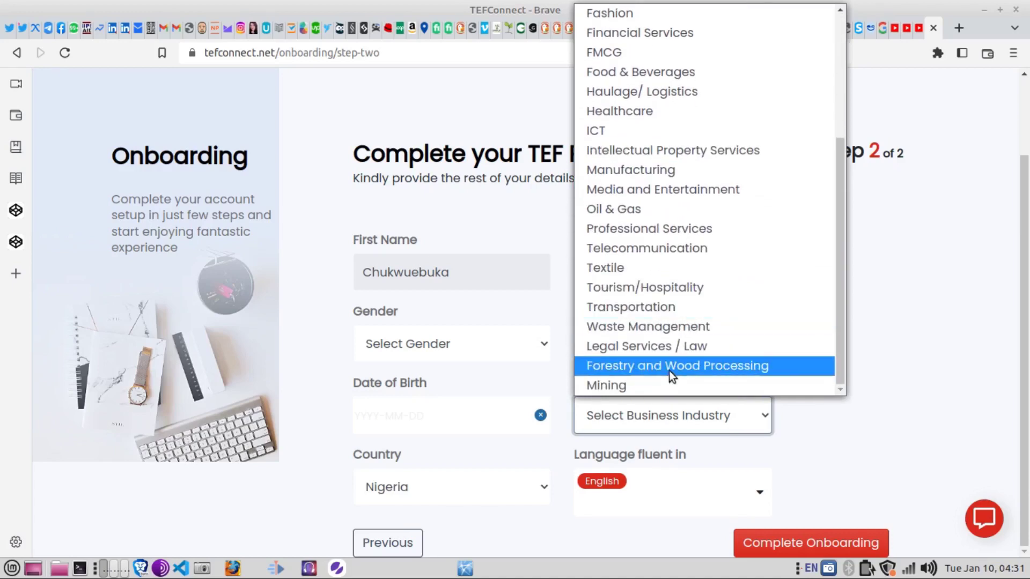
scroll(671, 339, "up", 5)
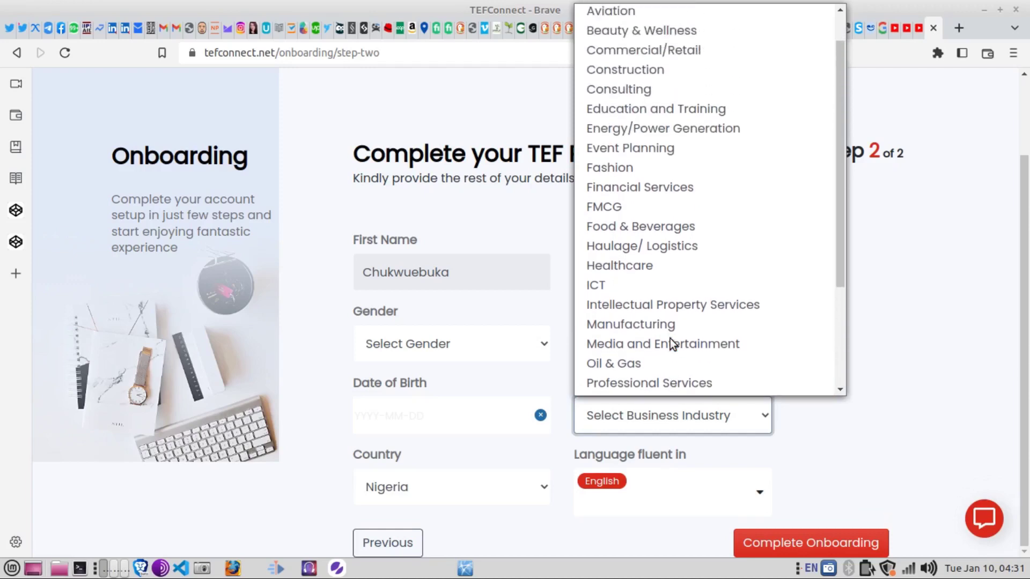
left_click(655, 145)
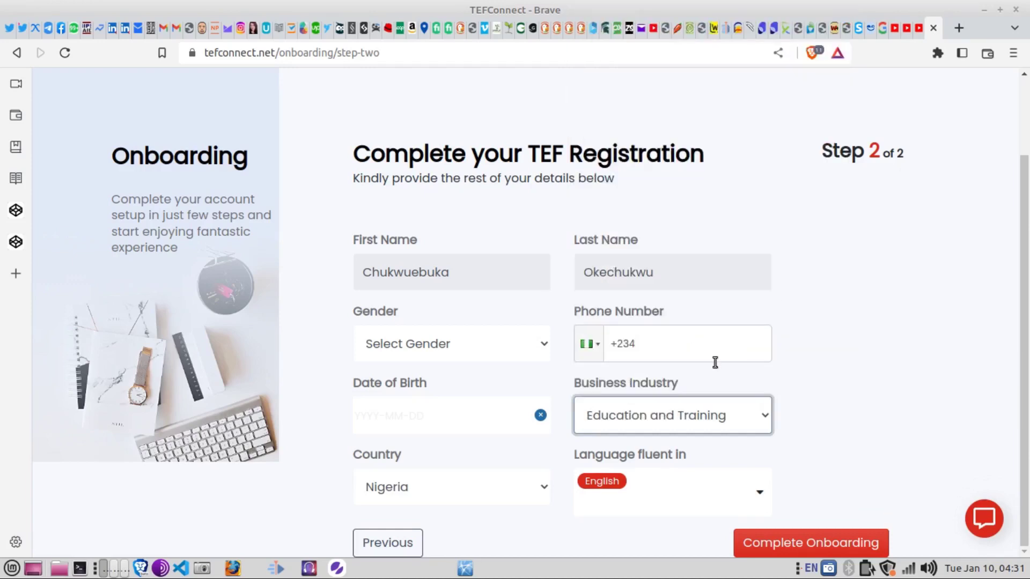
left_click(675, 344)
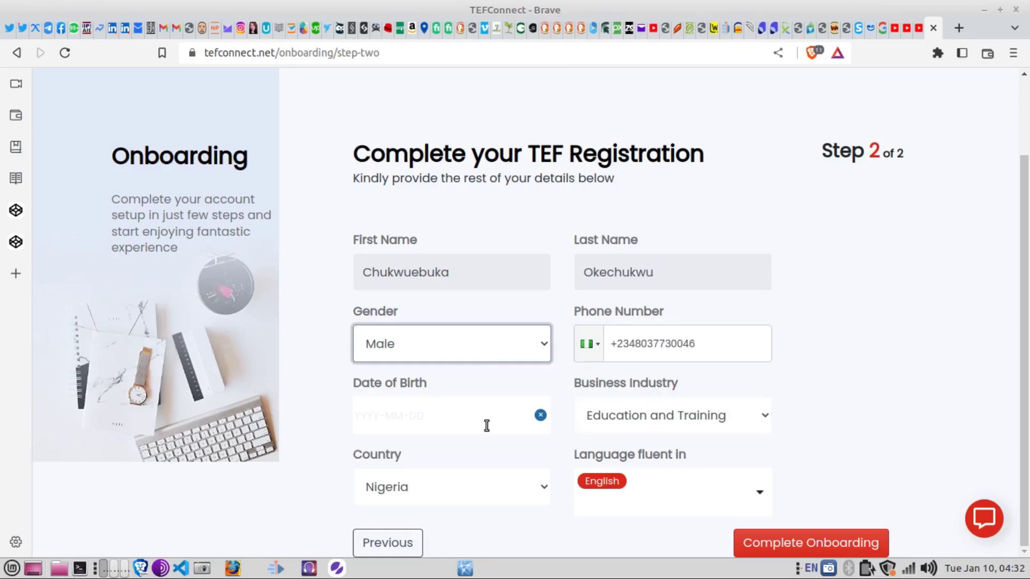
left_click(484, 423)
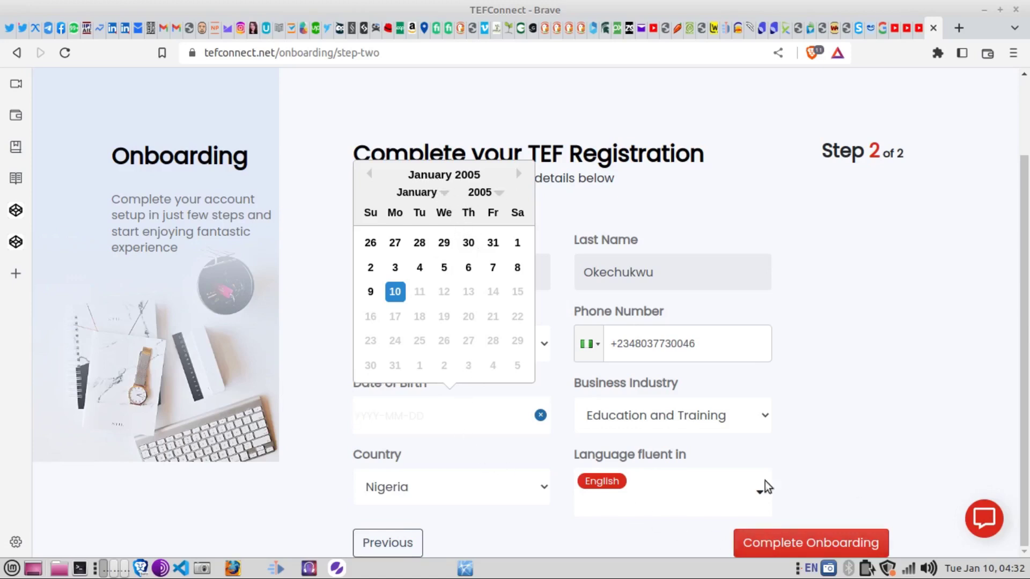
left_click(807, 552)
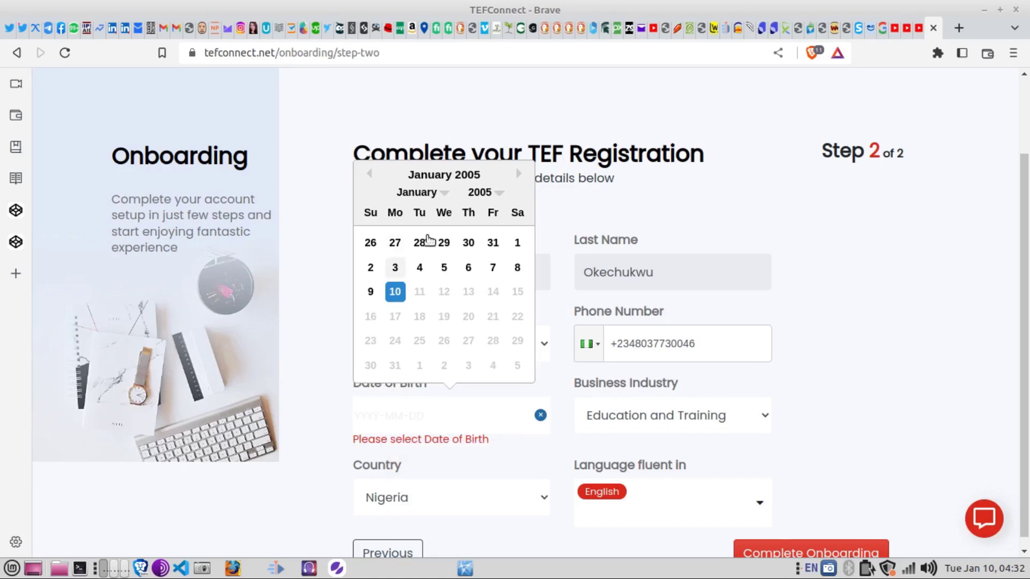
left_click(444, 193)
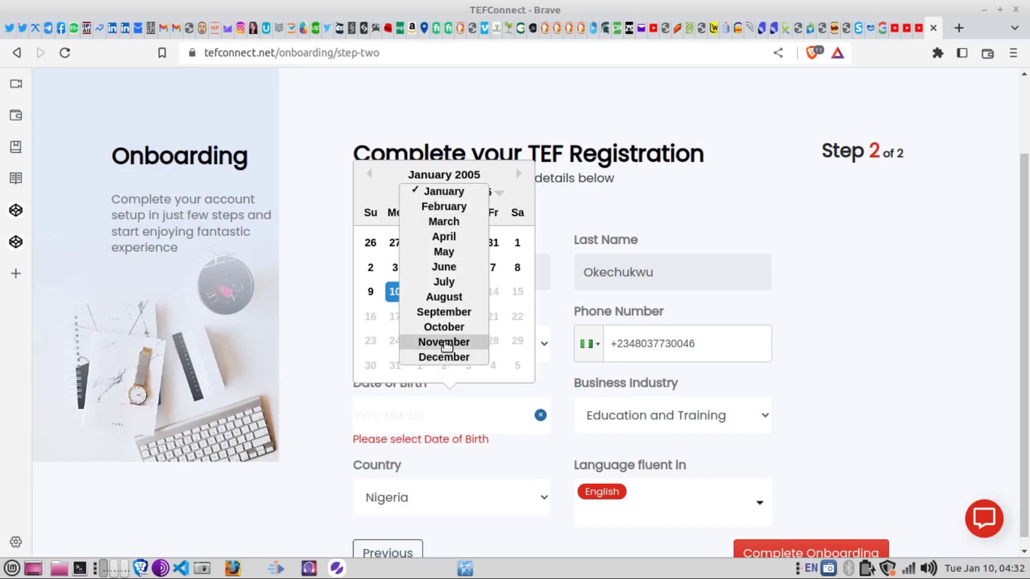
left_click(444, 343)
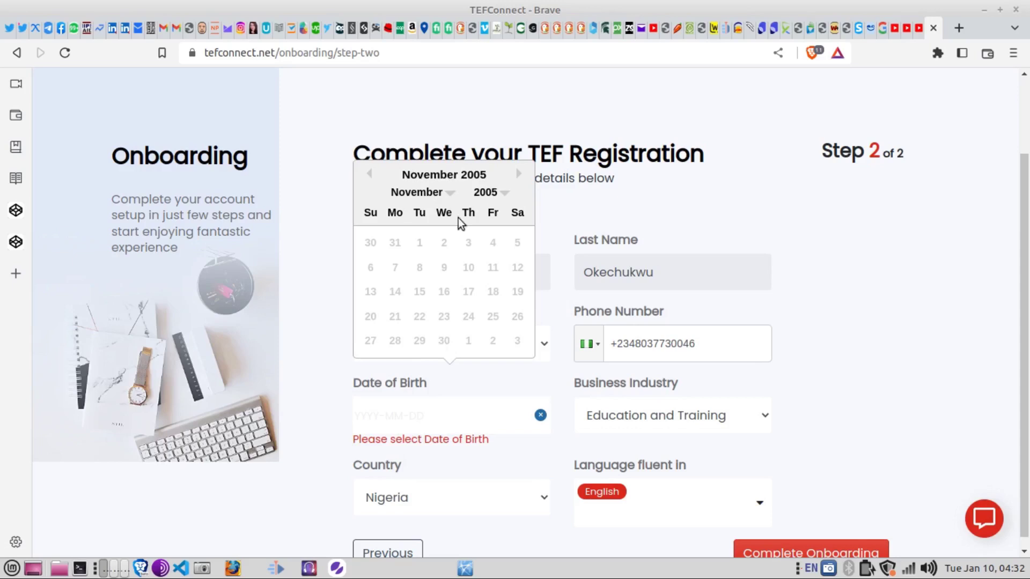
left_click(502, 197)
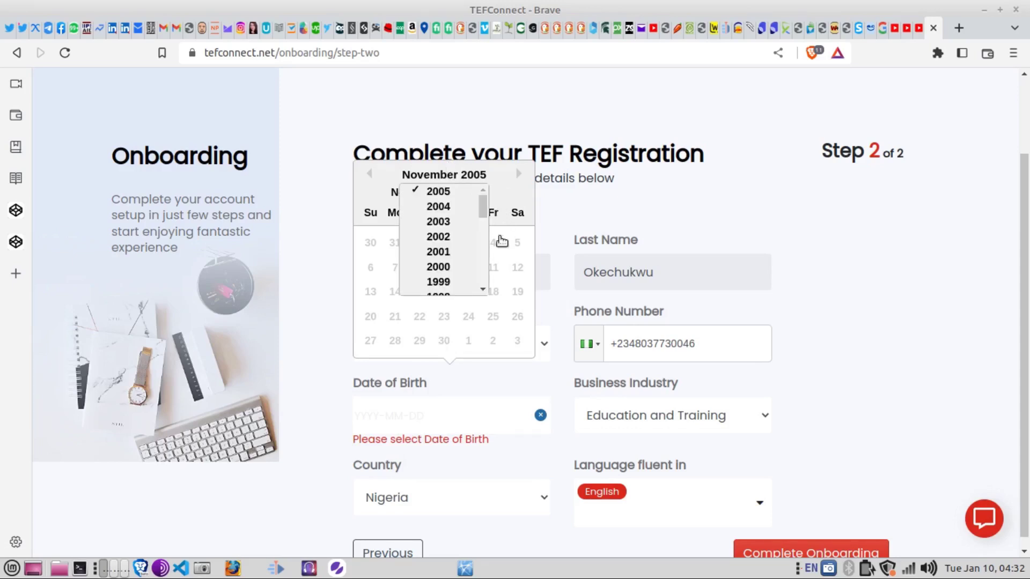
scroll(461, 223, "down", 5)
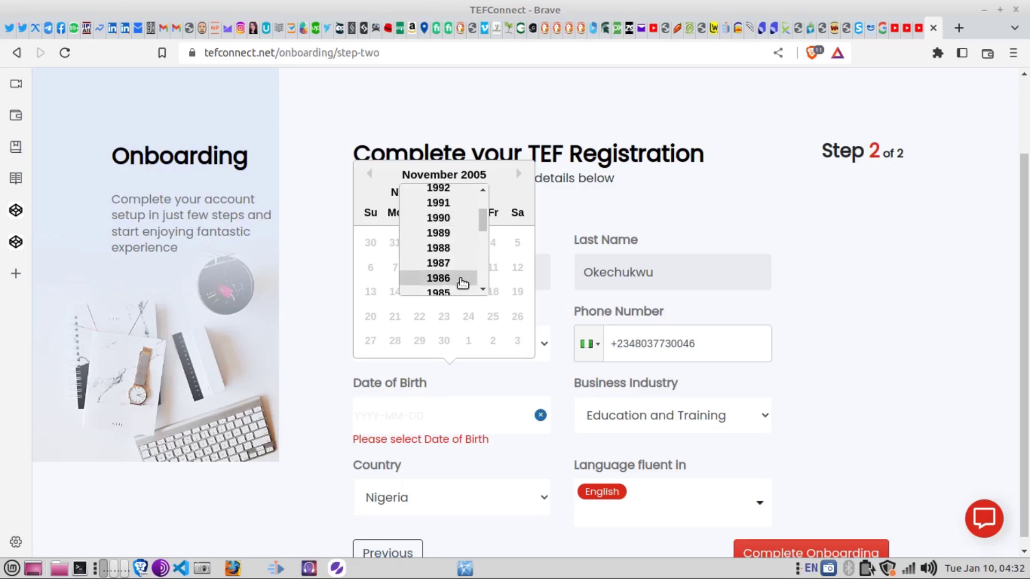
left_click(459, 203)
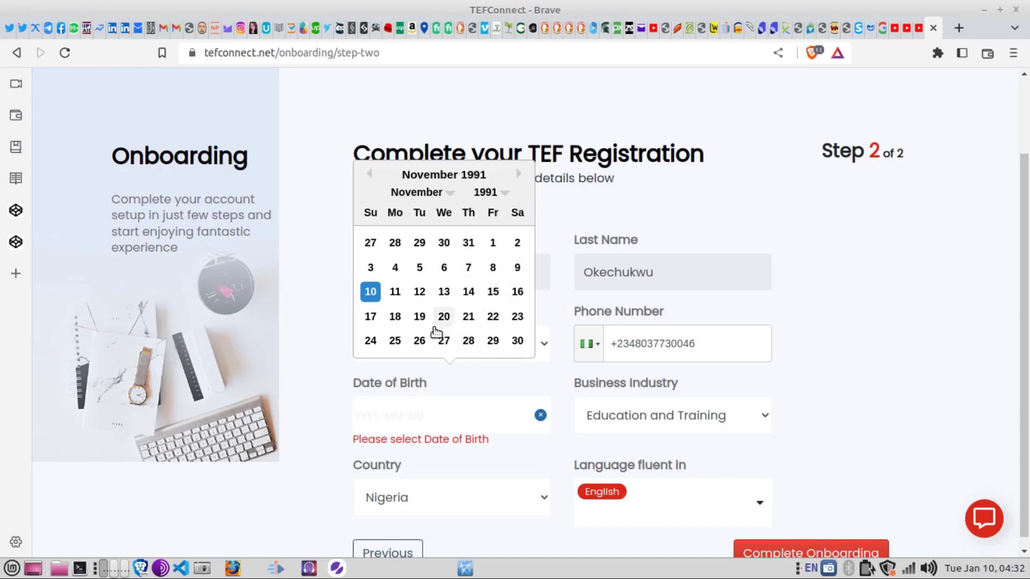
left_click(395, 341)
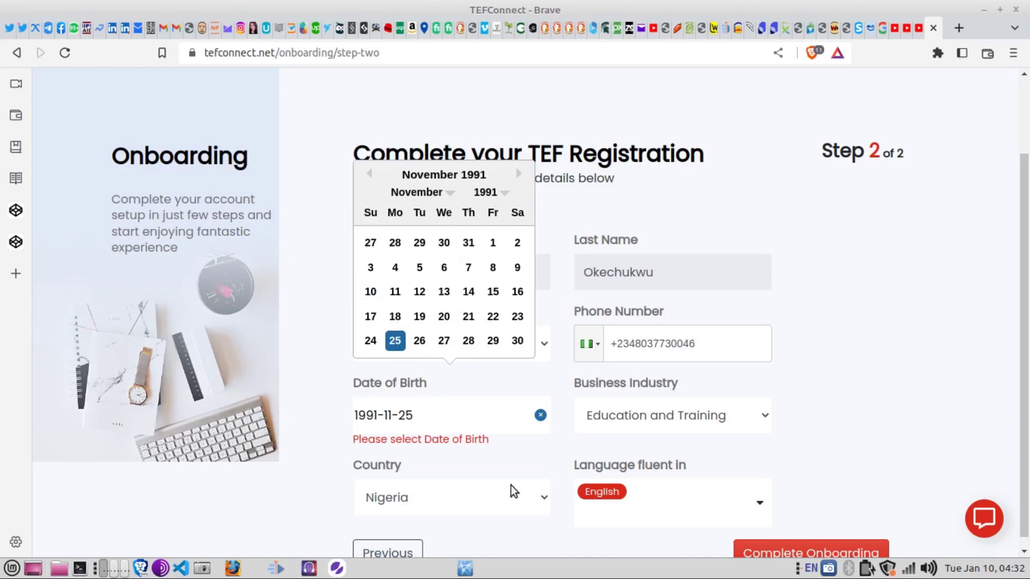
left_click(807, 549)
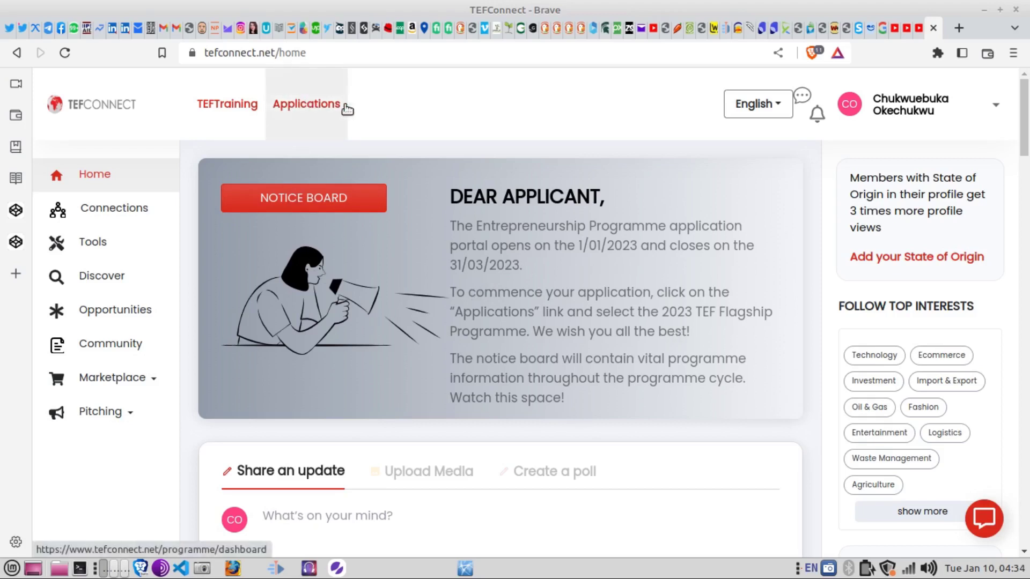
Go to the Applications page from the top navigation bar
left_click(310, 110)
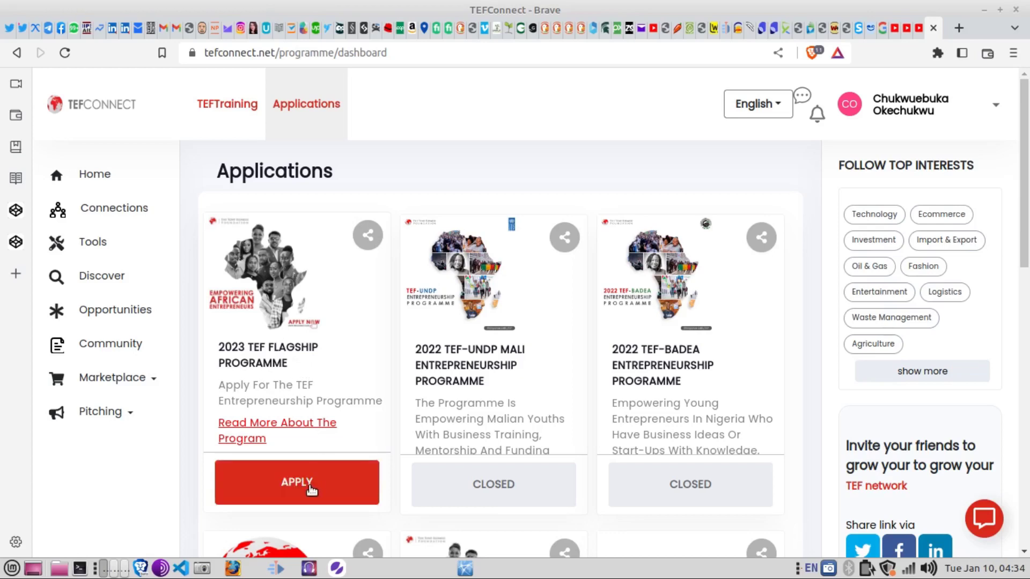
left_click(237, 426)
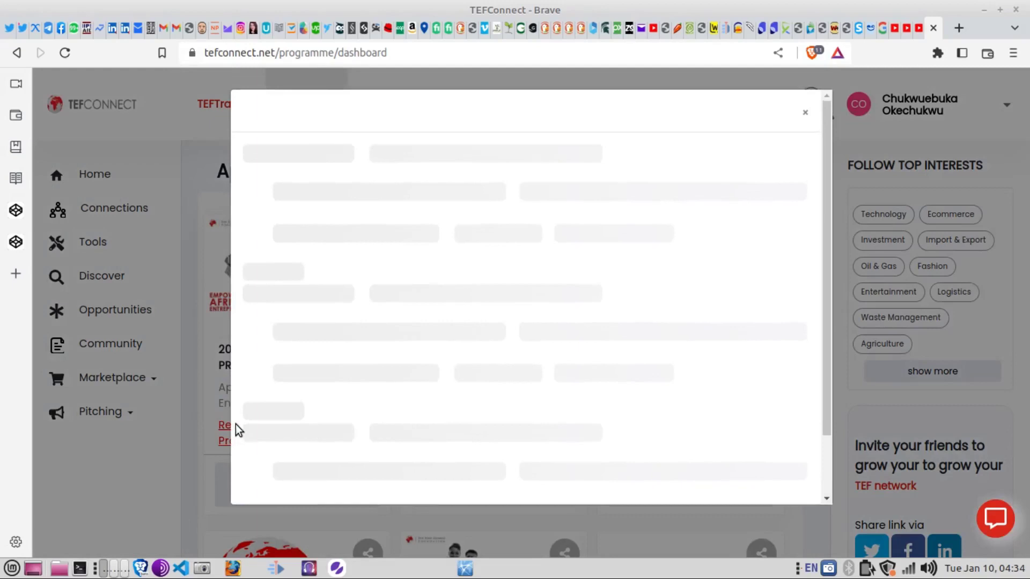
scroll(361, 271, "down", 10)
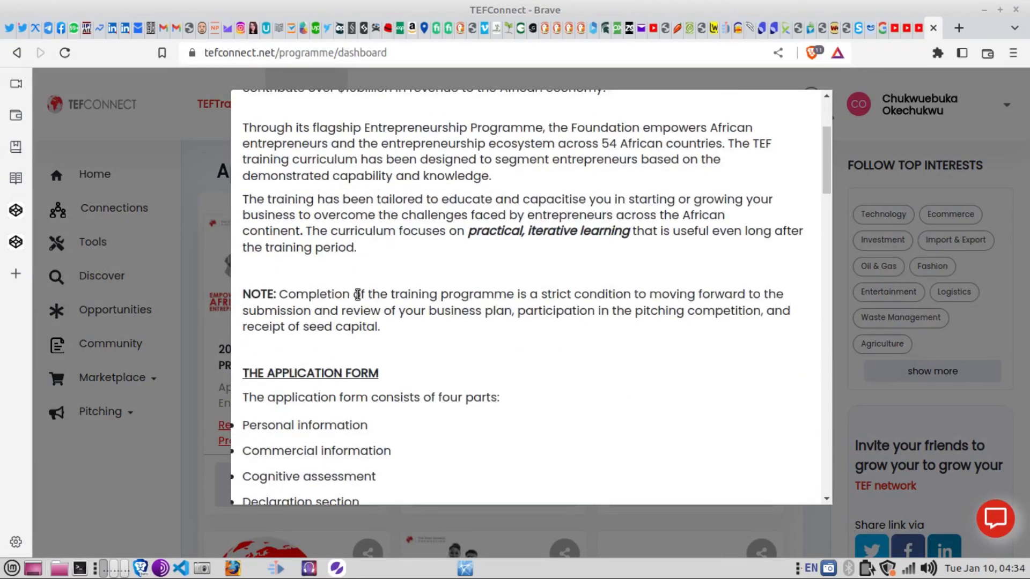
scroll(353, 311, "up", 10)
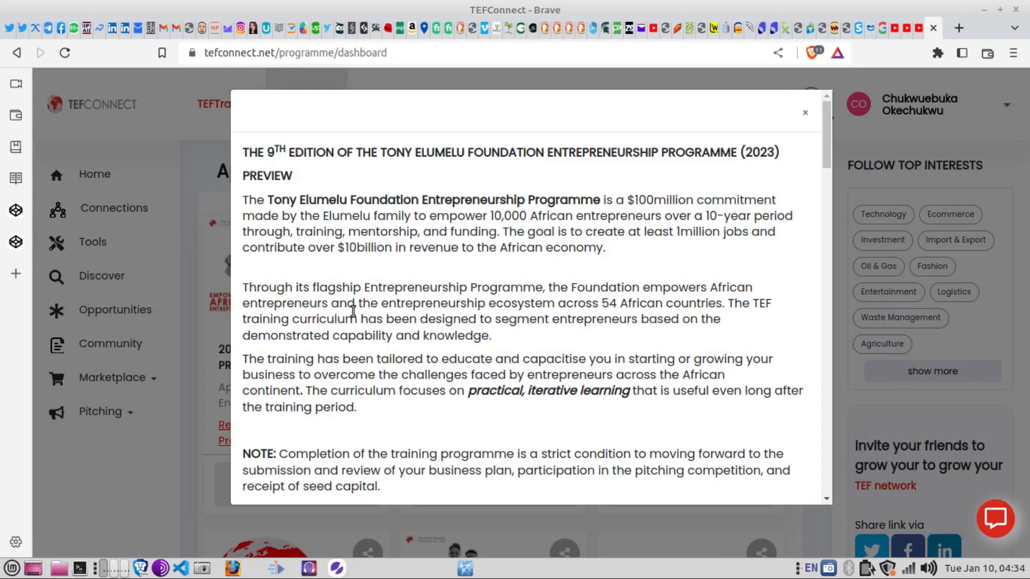
scroll(344, 308, "down", 3)
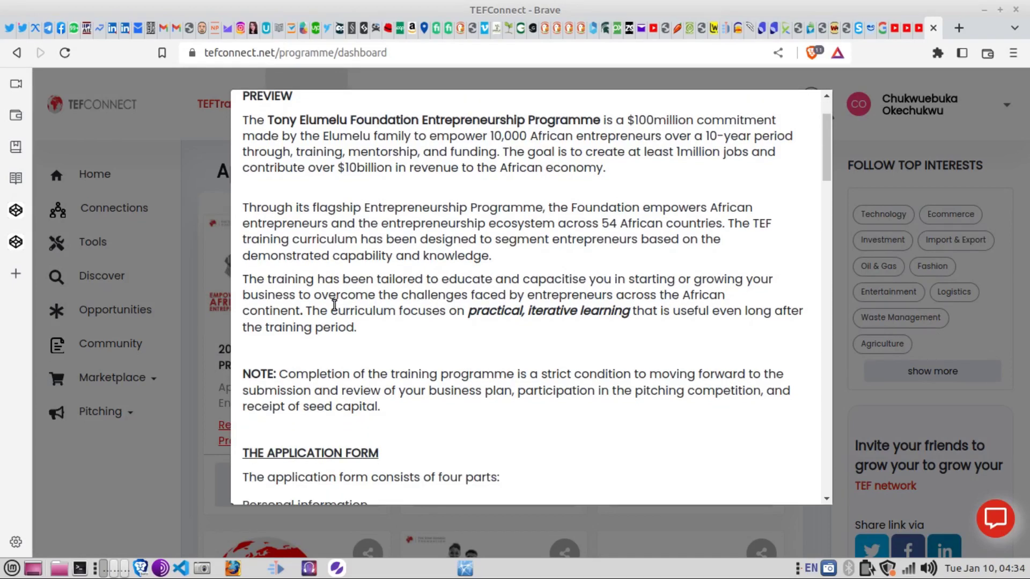
scroll(334, 304, "up", 3)
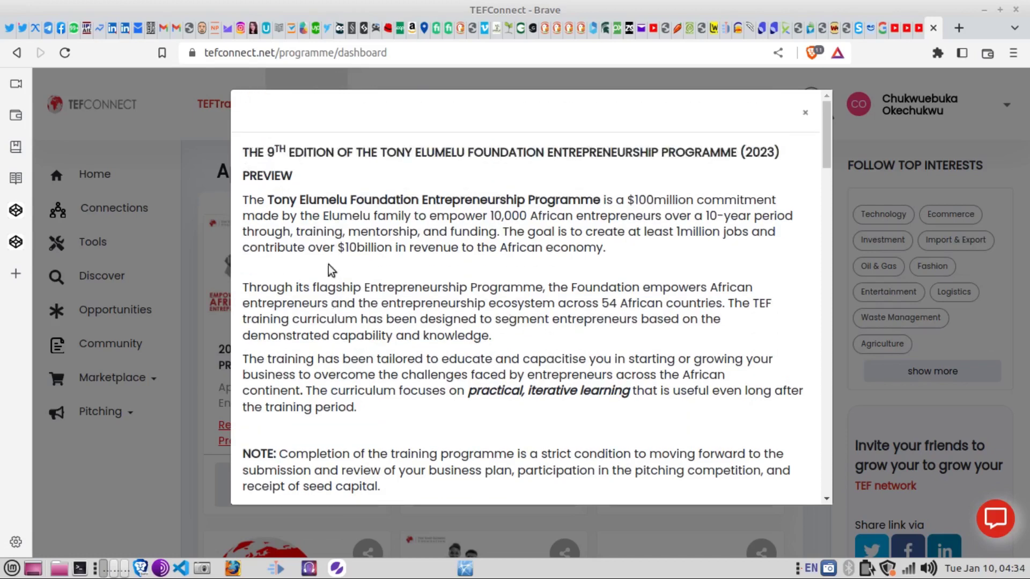
scroll(355, 313, "down", 3)
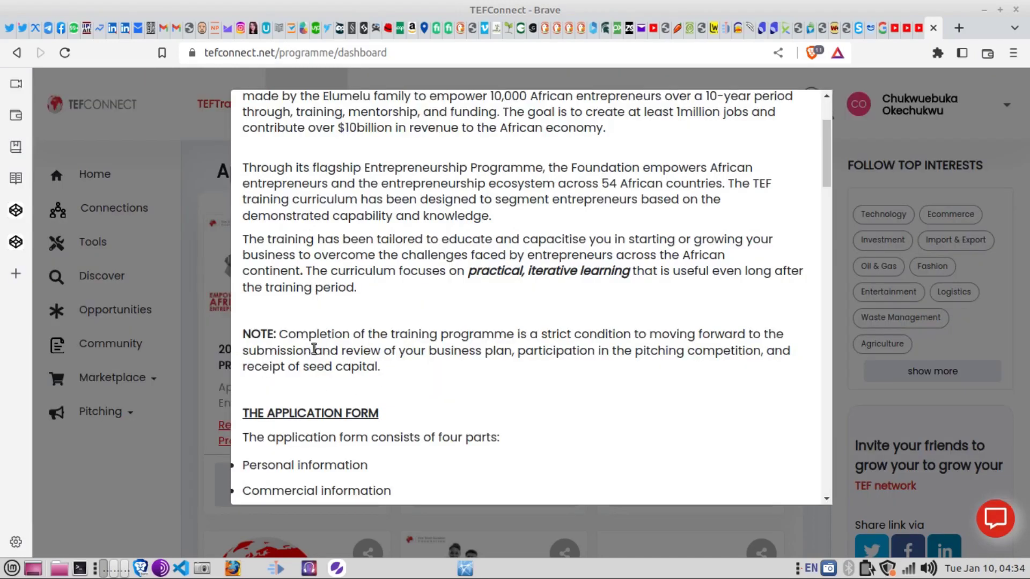
scroll(395, 346, "down", 2)
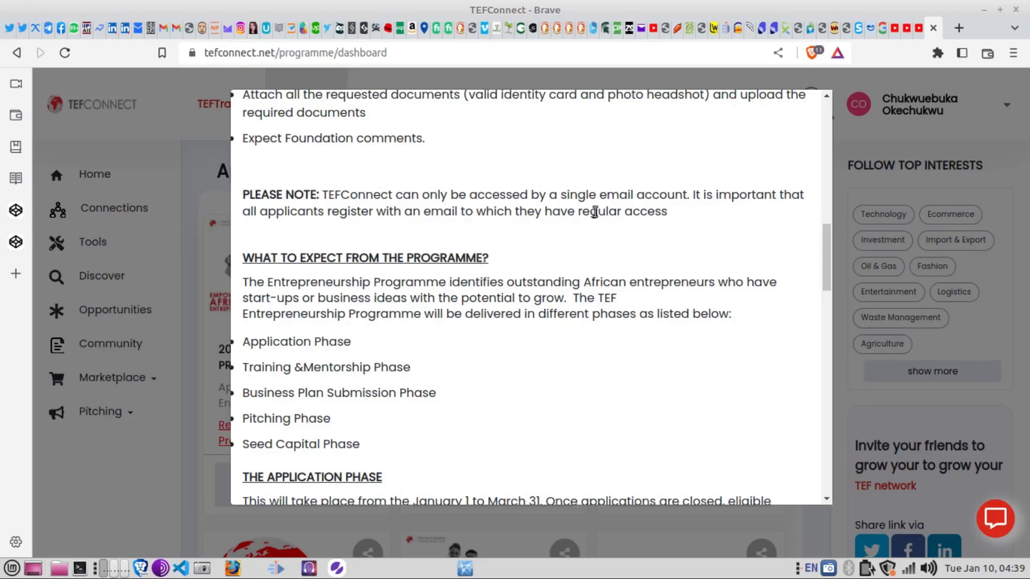
scroll(655, 244, "down", 2)
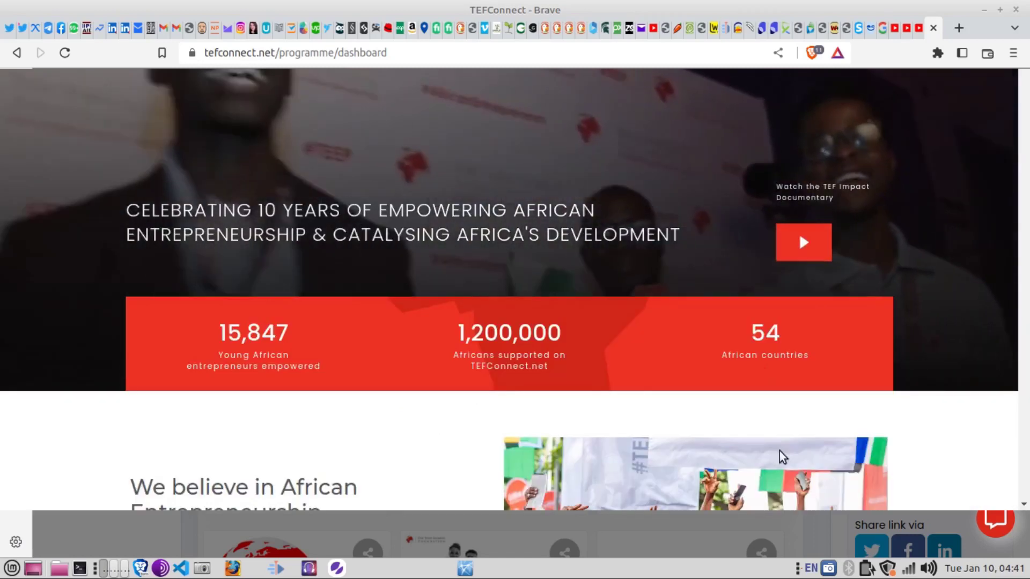
scroll(313, 282, "down", 2)
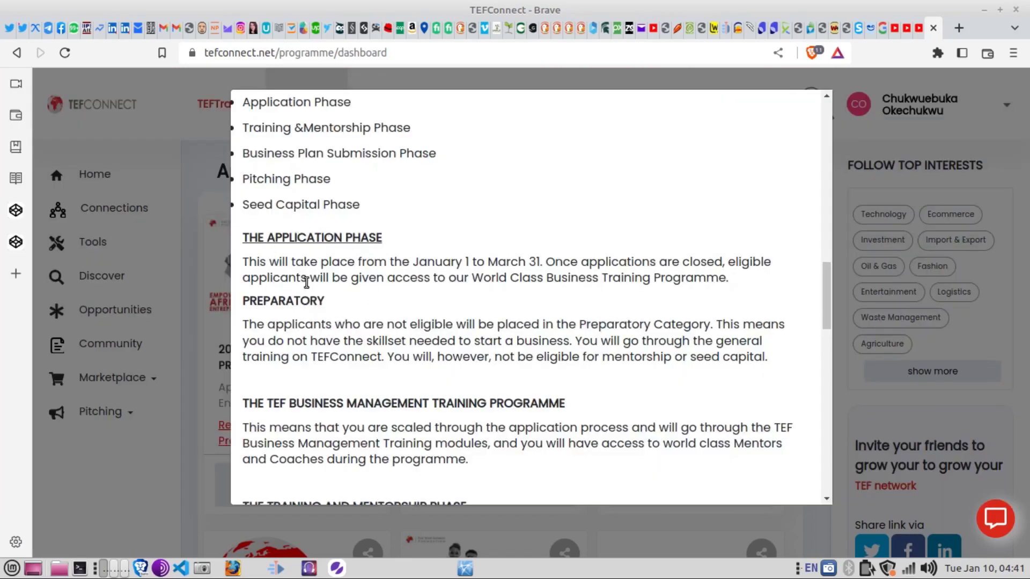
scroll(370, 279, "down", 1)
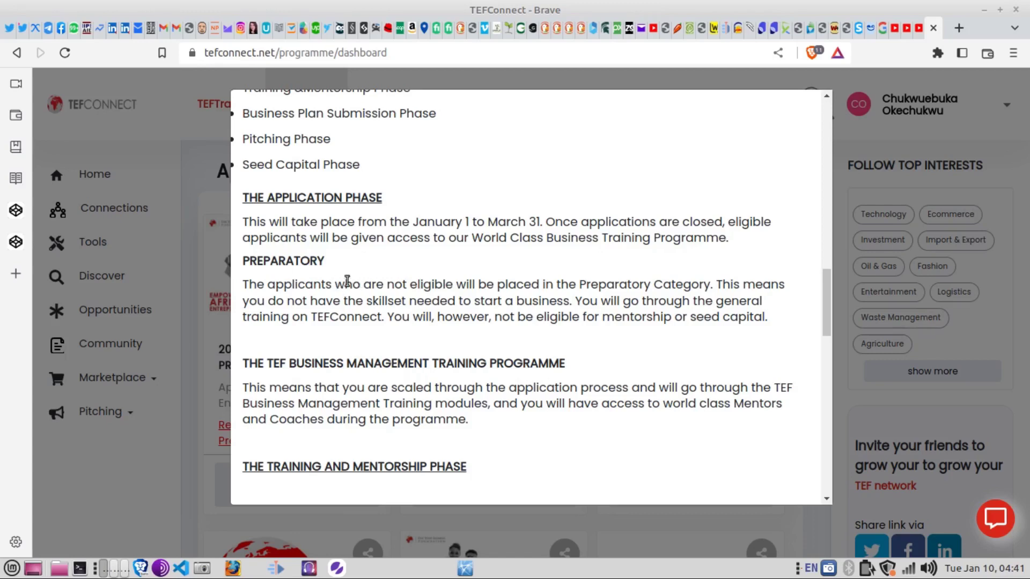
scroll(485, 260, "down", 3)
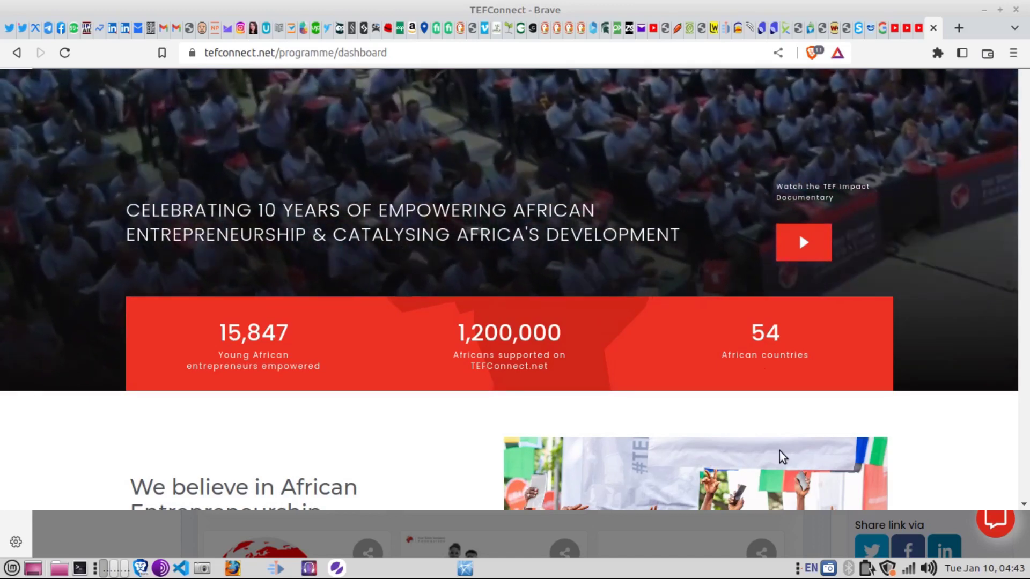
scroll(439, 317, "down", 2)
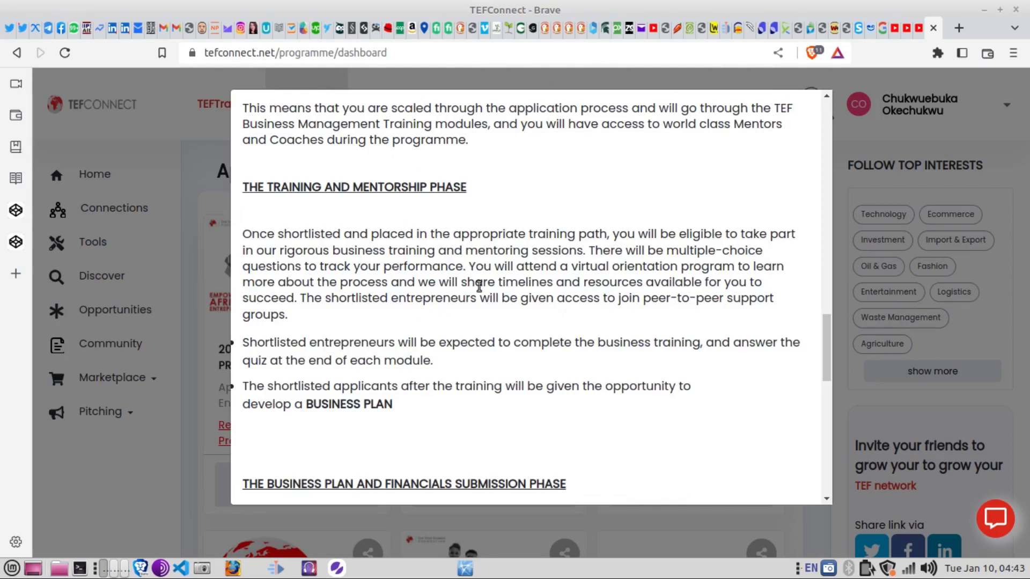
scroll(483, 274, "down", 1)
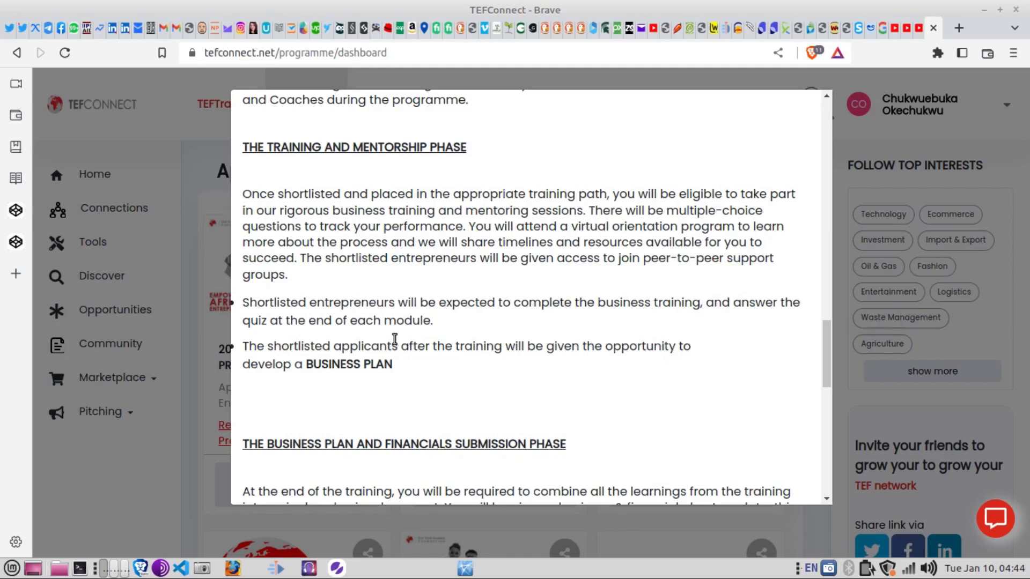
scroll(390, 348, "down", 2)
scroll(389, 349, "down", 6)
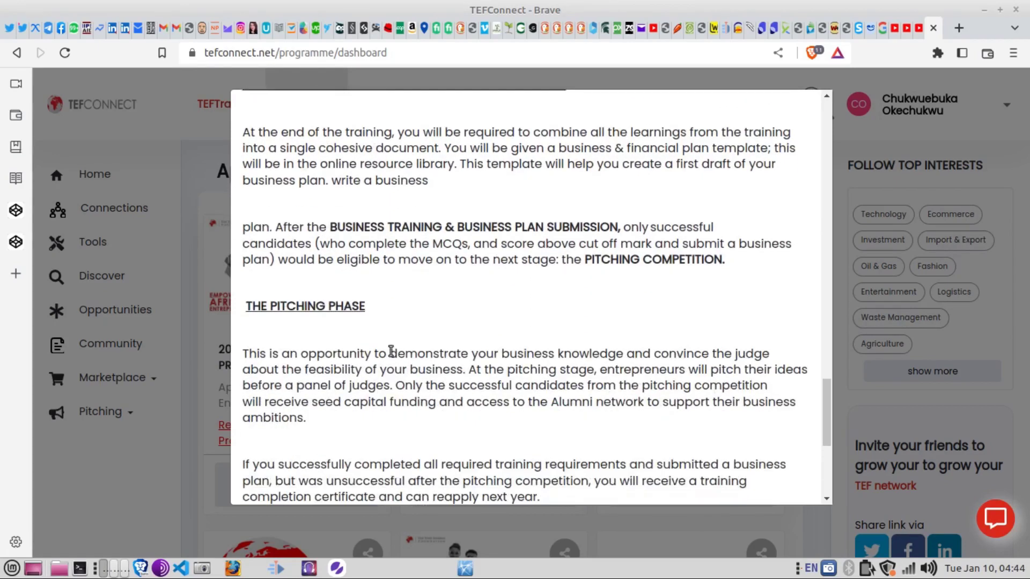
scroll(389, 349, "down", 2)
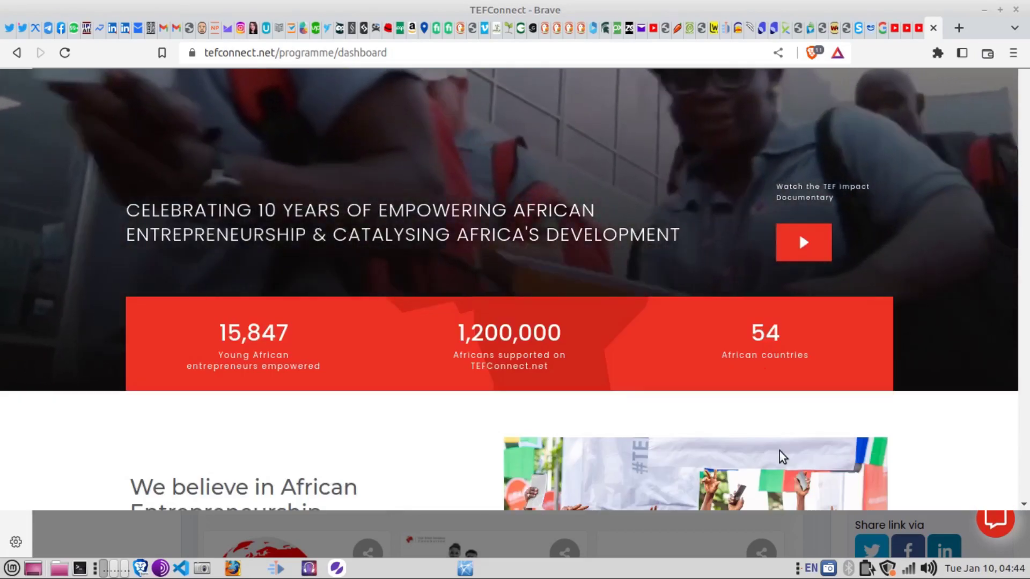
scroll(374, 326, "down", 4)
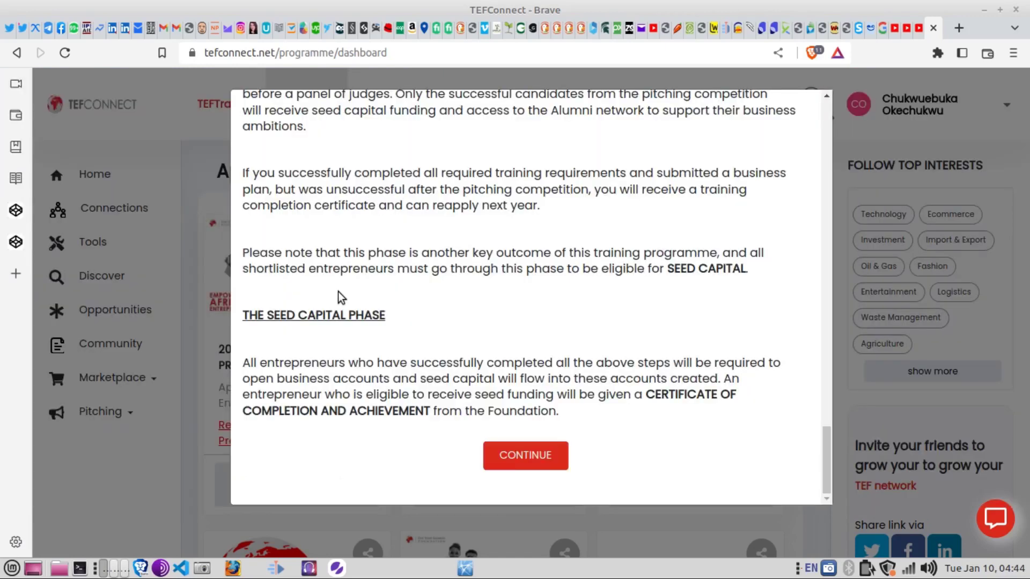
scroll(340, 294, "up", 3)
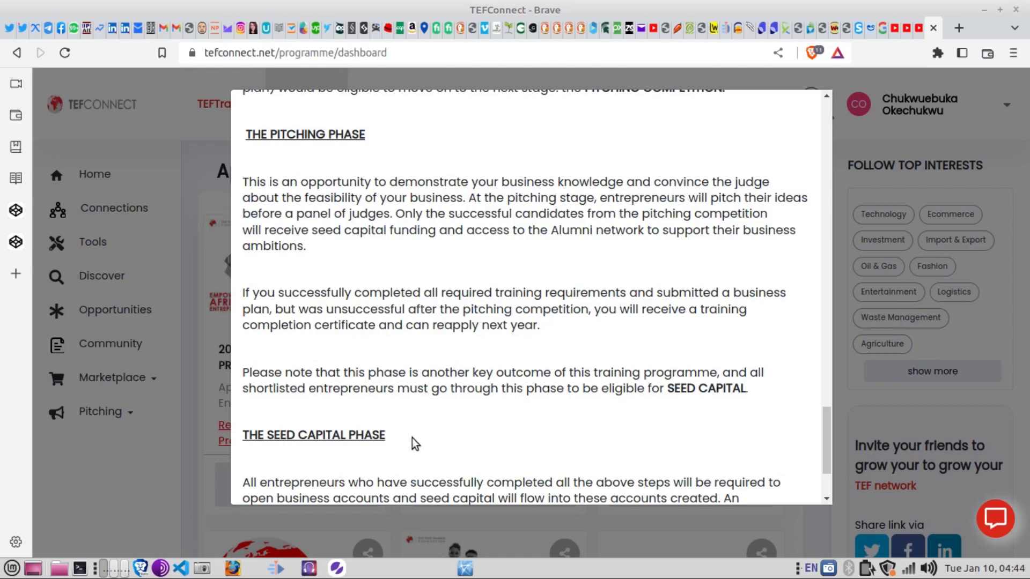
scroll(575, 378, "down", 3)
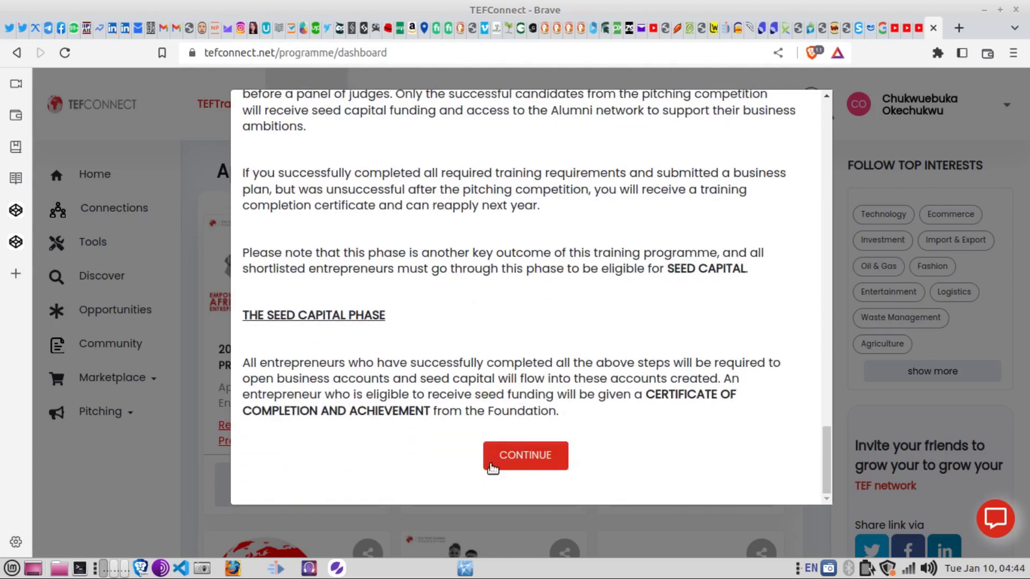
Continue to the TEF application, choose English as its language, and move on
left_click(525, 456)
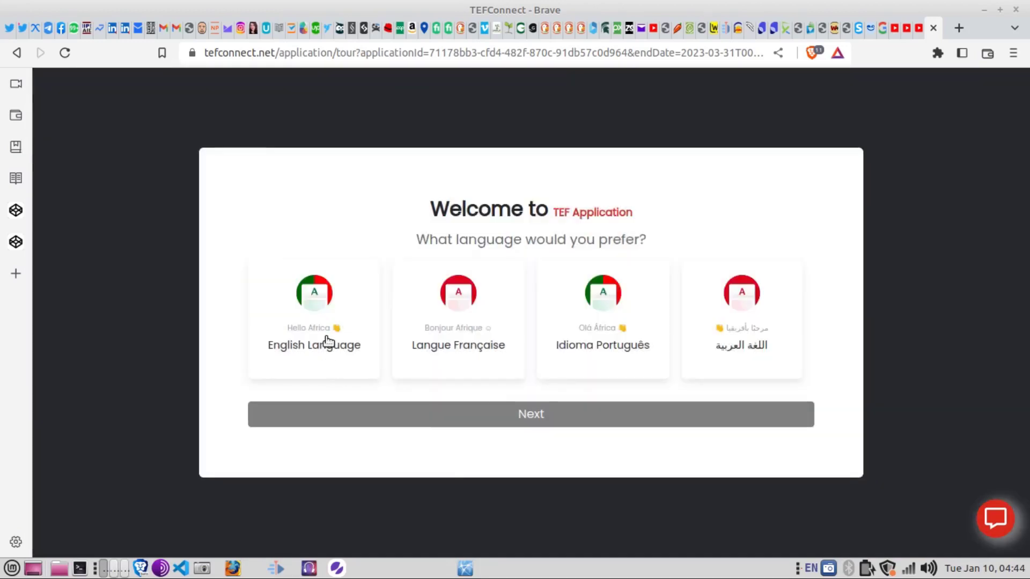
left_click(329, 345)
left_click(539, 415)
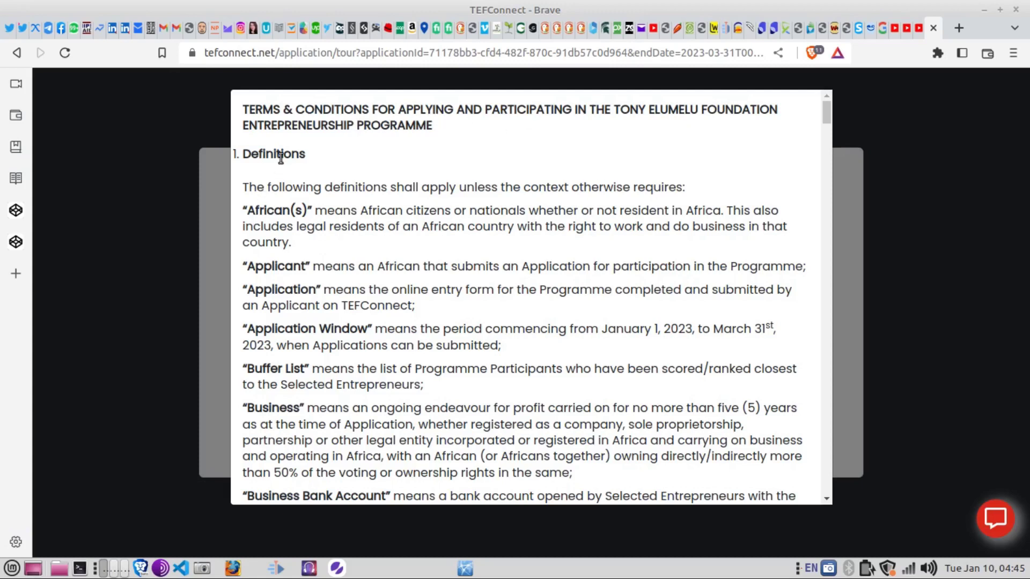
scroll(284, 221, "down", 4)
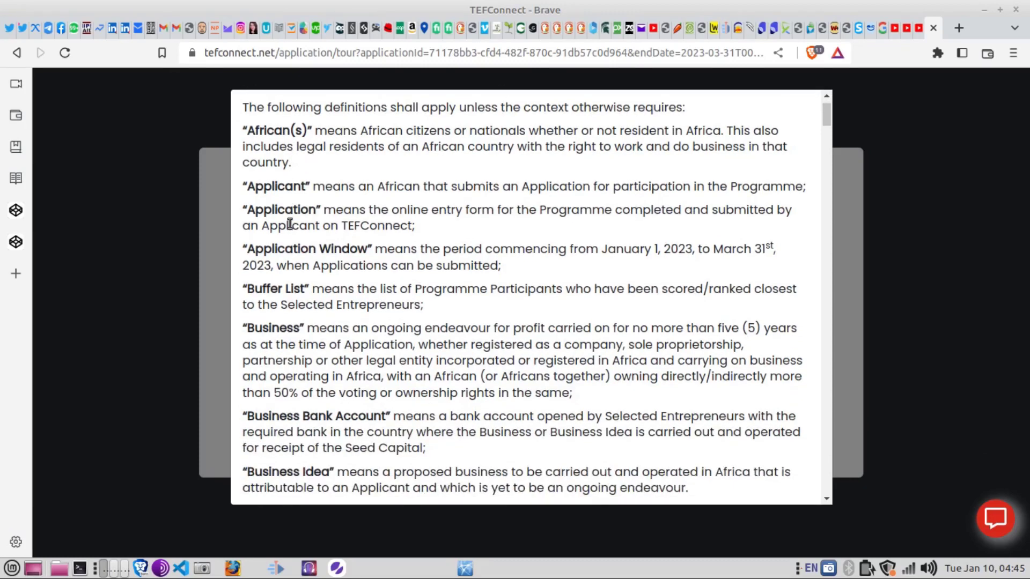
scroll(291, 184, "down", 6)
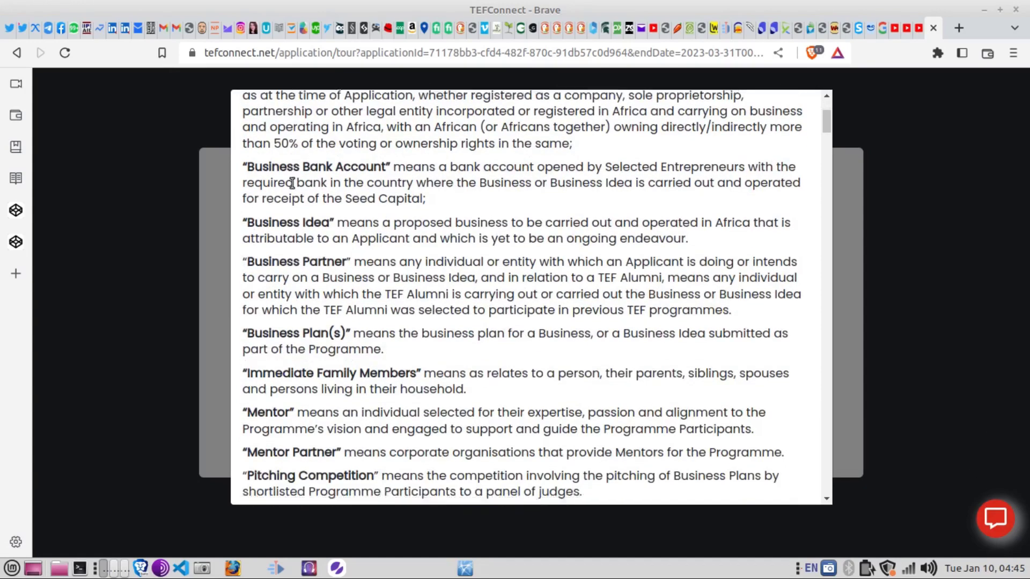
scroll(291, 191, "down", 6)
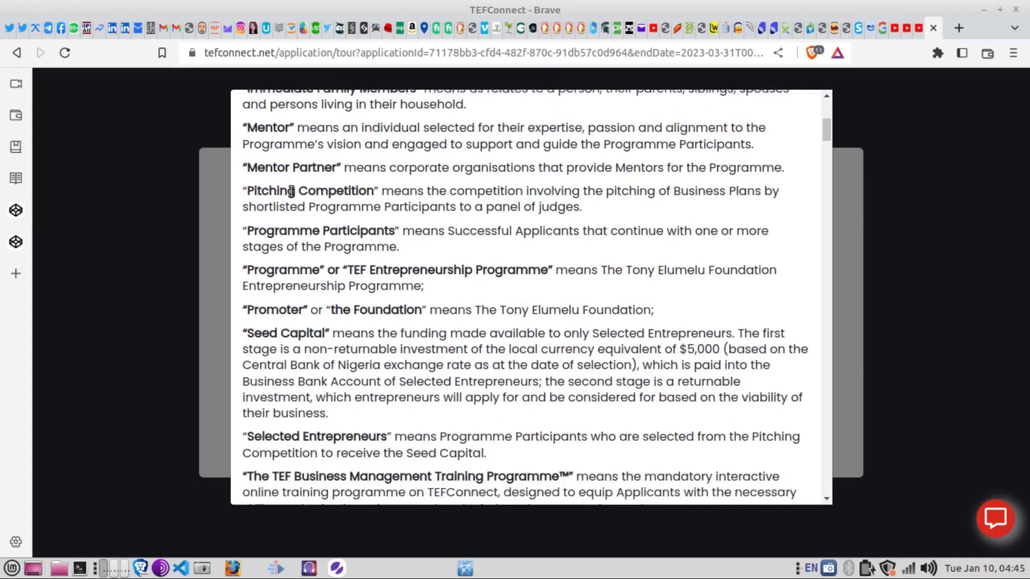
scroll(289, 192, "down", 3)
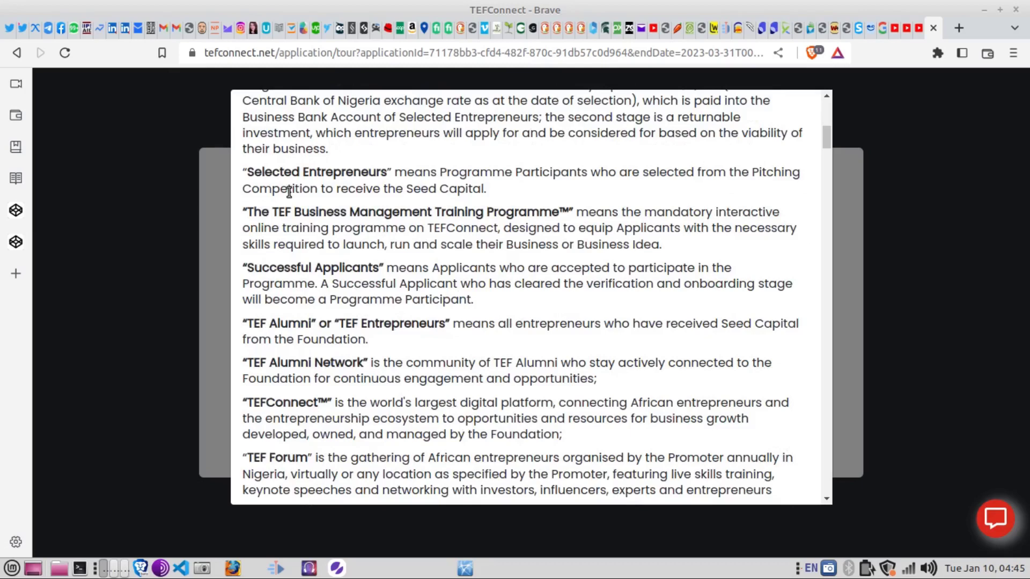
scroll(290, 192, "down", 2)
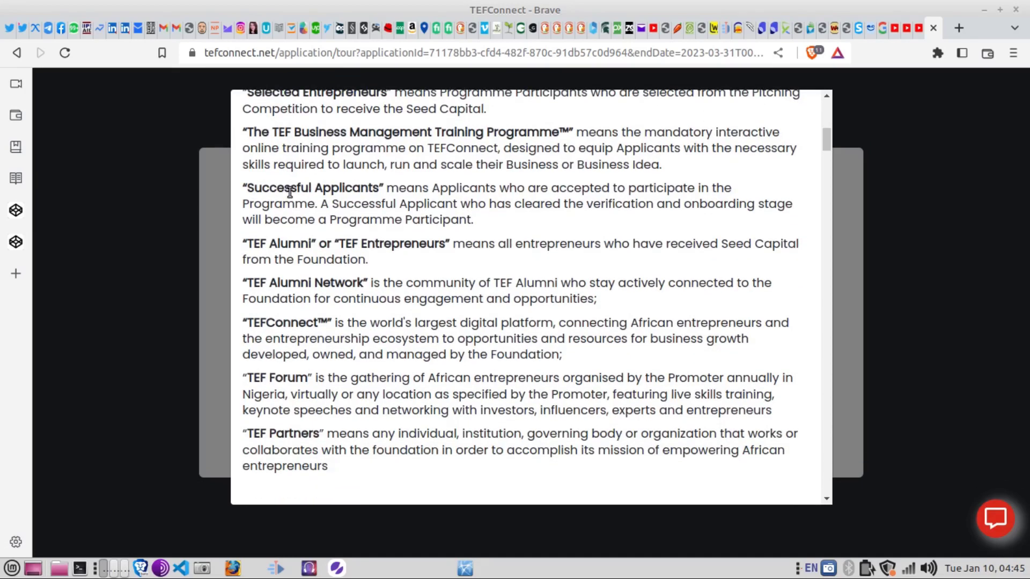
scroll(289, 192, "down", 2)
scroll(290, 192, "down", 3)
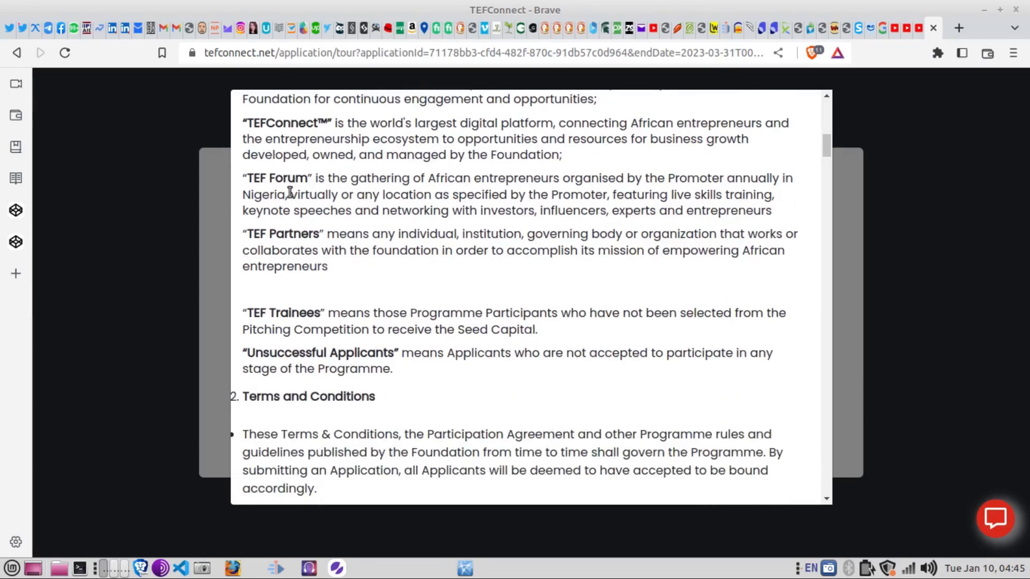
scroll(290, 192, "down", 3)
scroll(290, 192, "down", 3)
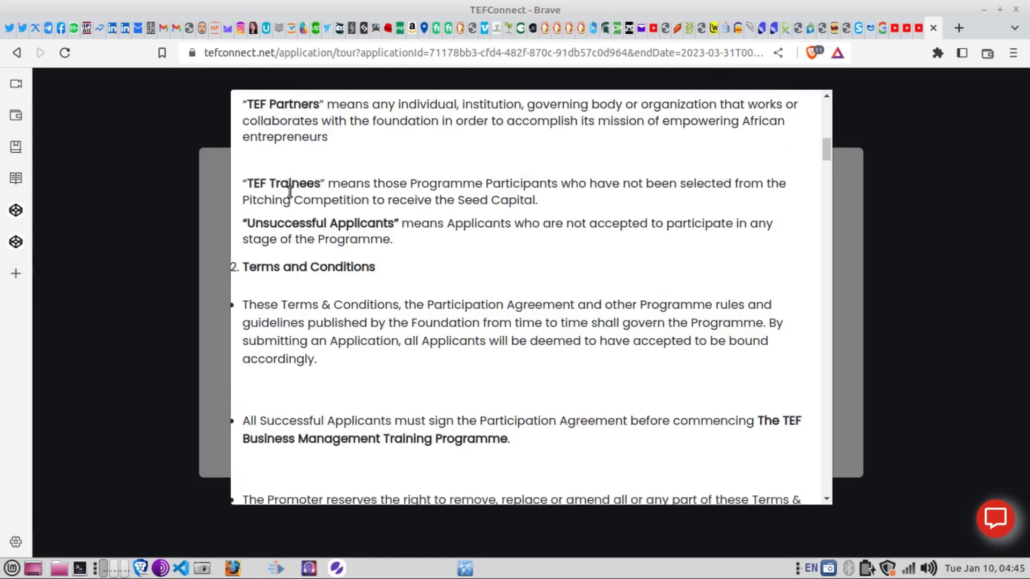
scroll(290, 192, "down", 2)
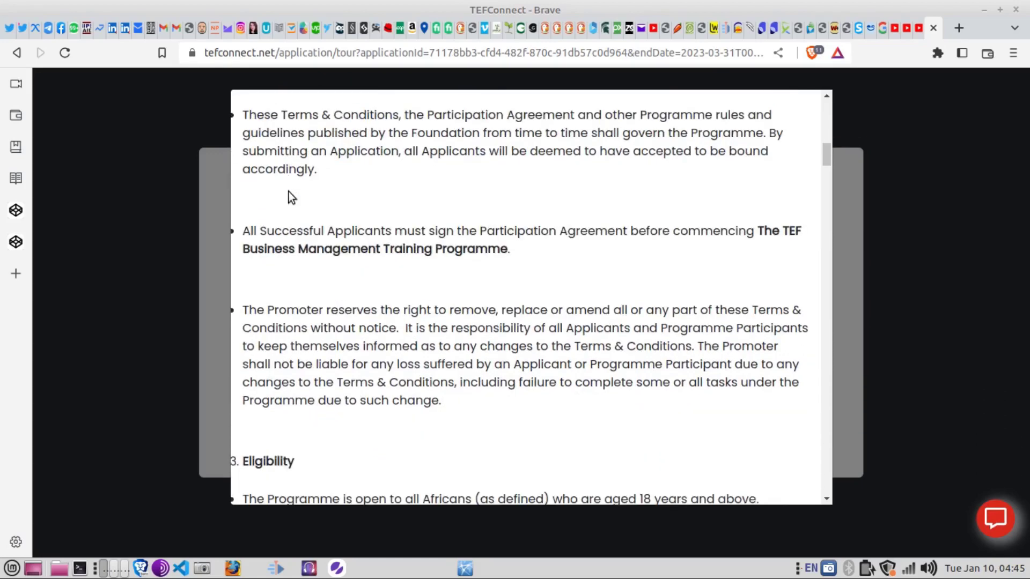
scroll(289, 192, "down", 3)
scroll(290, 192, "down", 2)
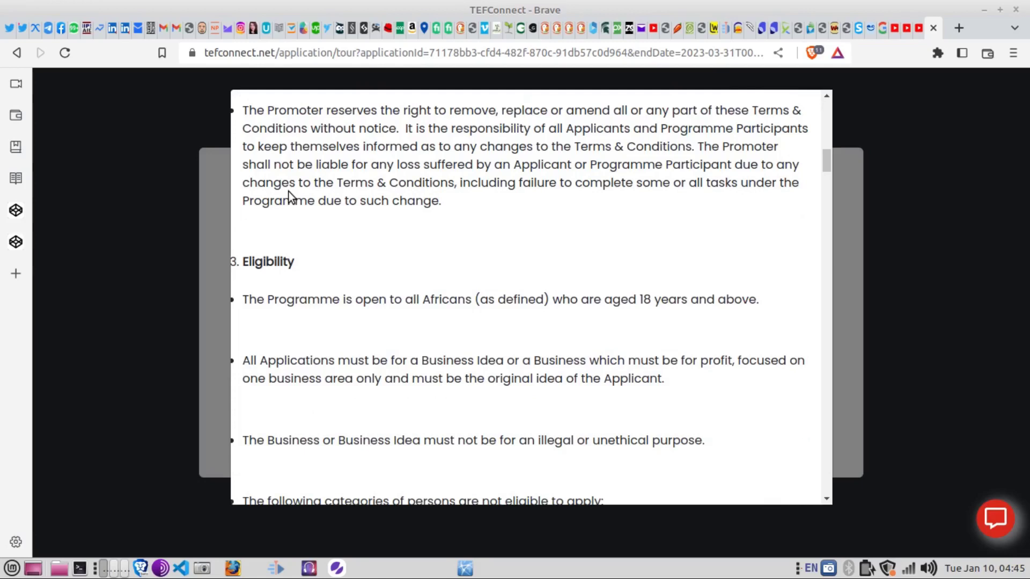
scroll(289, 191, "down", 2)
key("Escape")
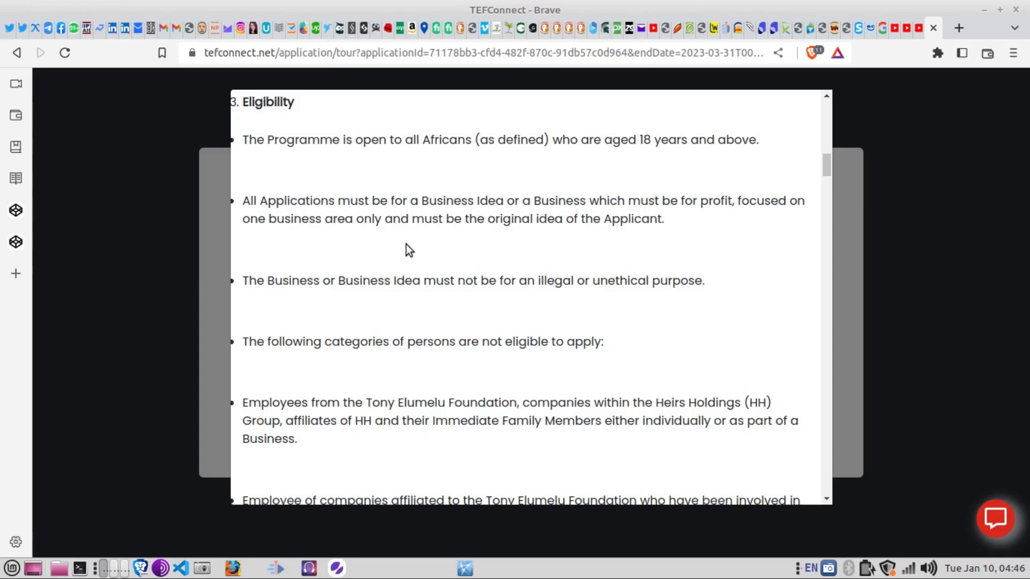
key("Escape")
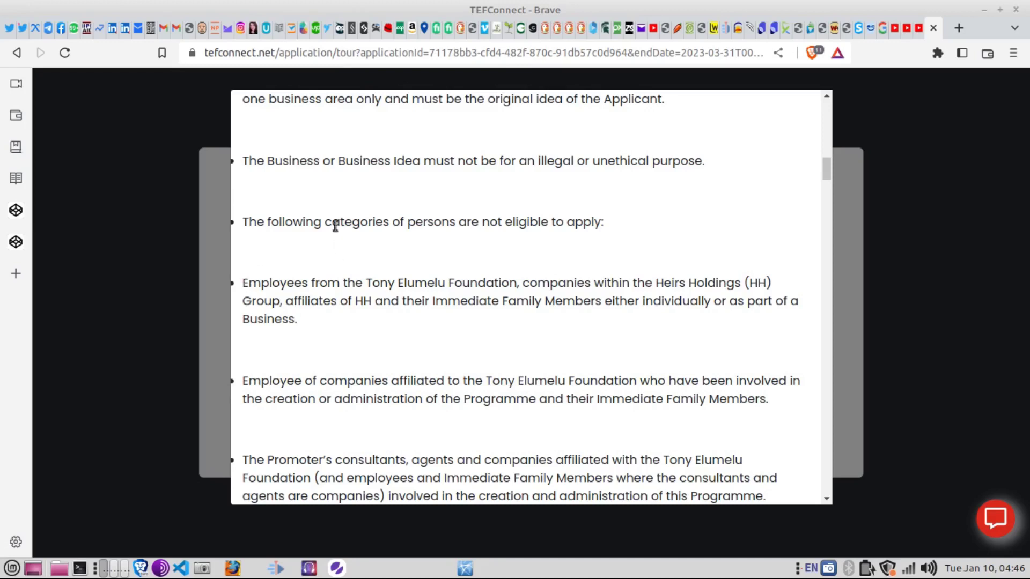
key("Escape")
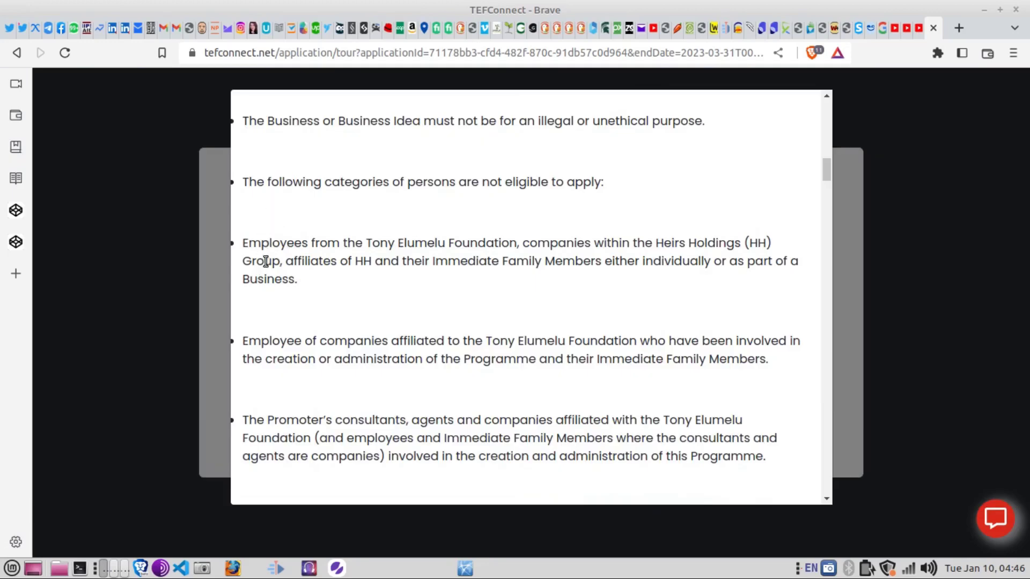
Scroll the Terms and Conditions to the end, revealing the REJECT and ACCEPT buttons
scroll(473, 346, "down", 5)
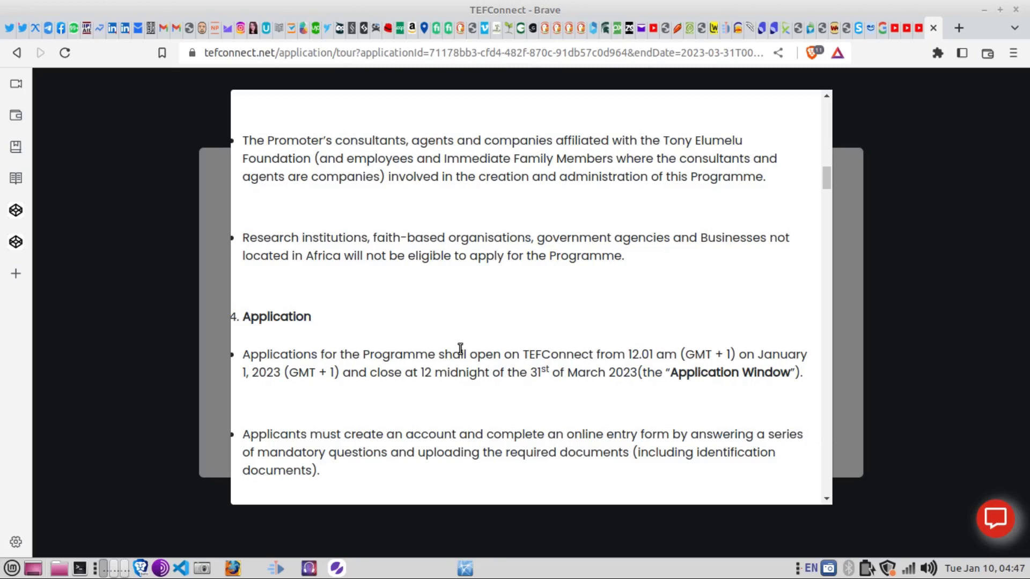
scroll(475, 297, "down", 8)
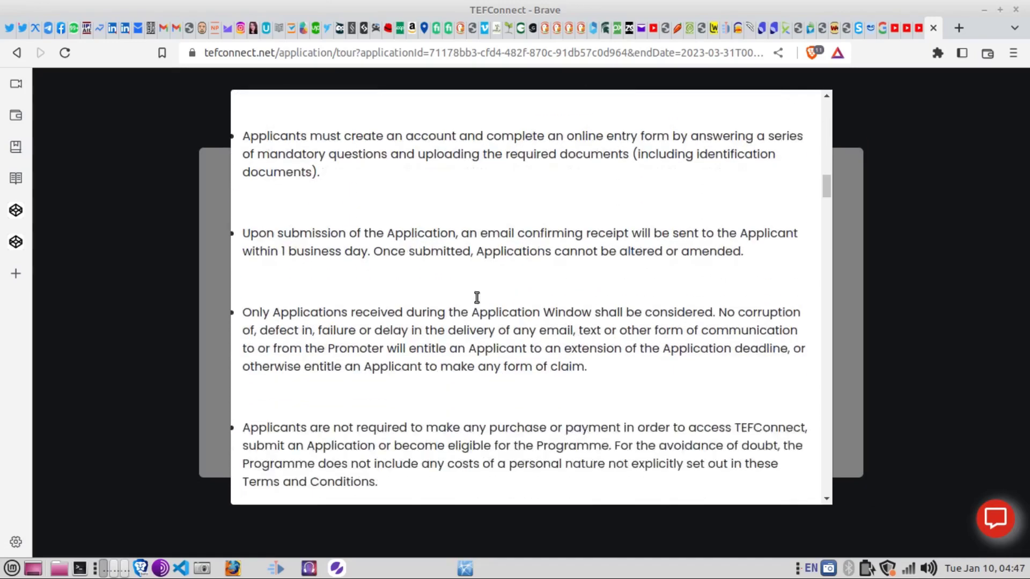
scroll(477, 297, "down", 13)
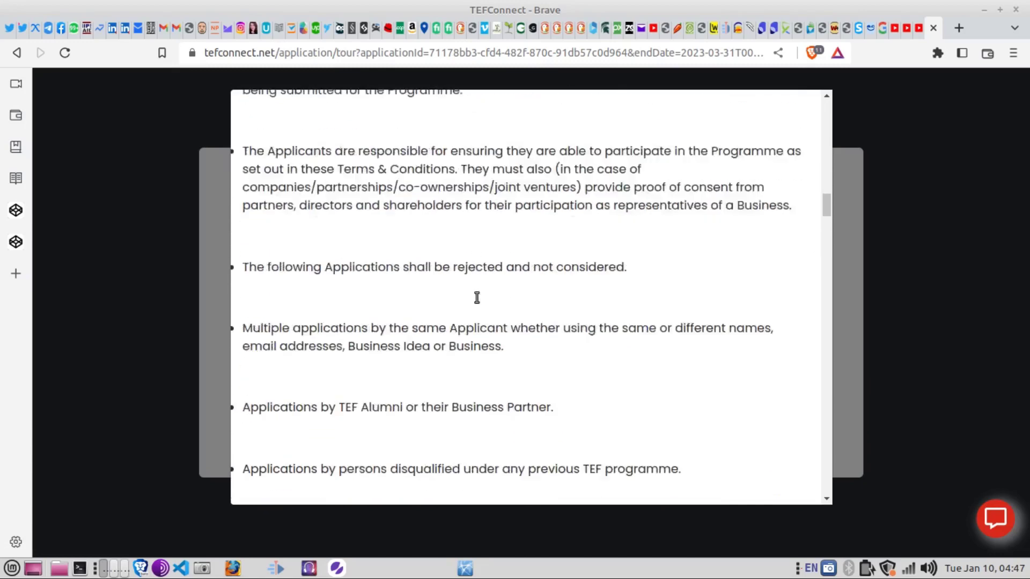
scroll(476, 298, "down", 2)
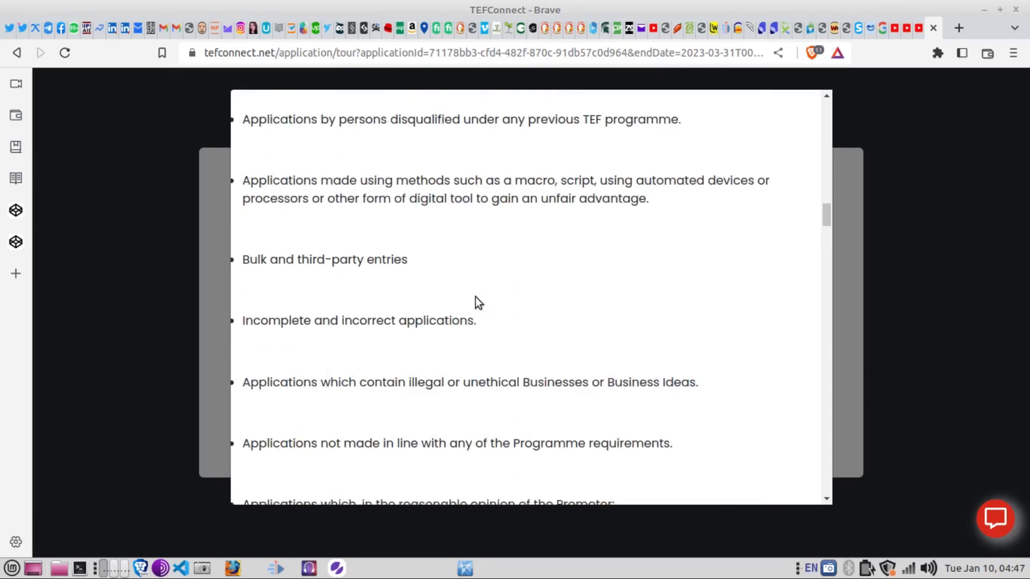
scroll(477, 299, "down", 9)
scroll(476, 299, "down", 18)
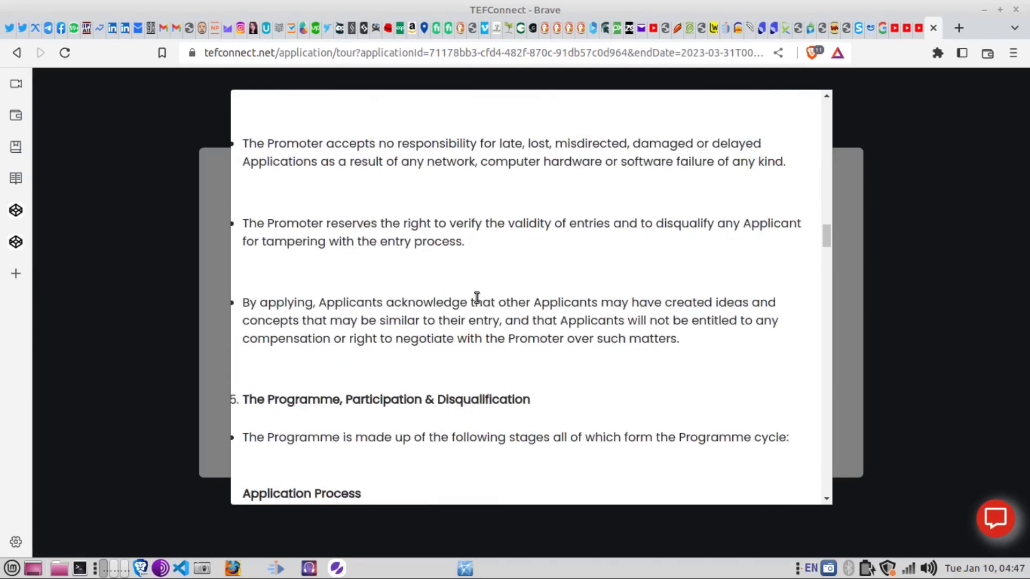
scroll(475, 297, "down", 20)
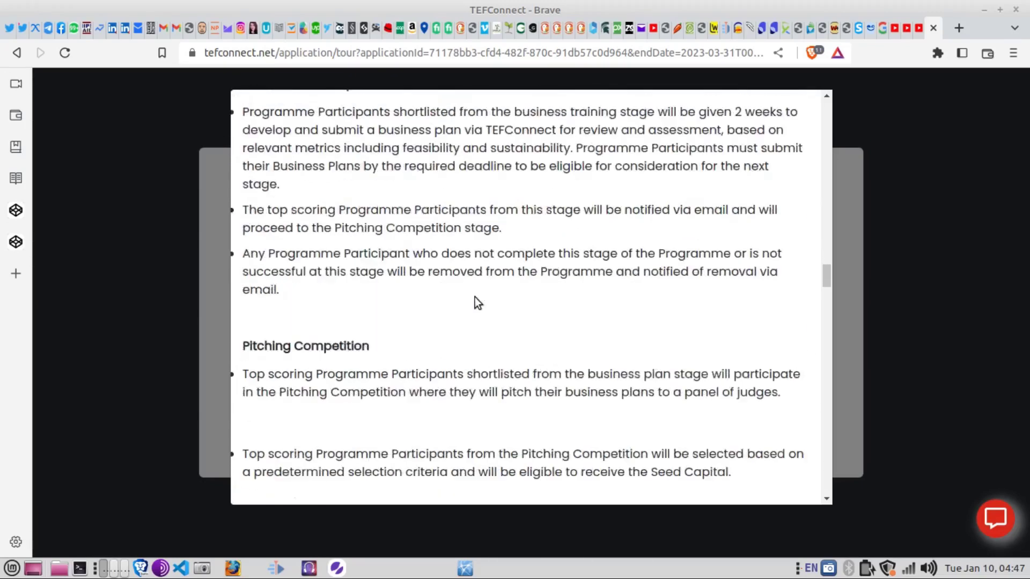
scroll(456, 308, "down", 15)
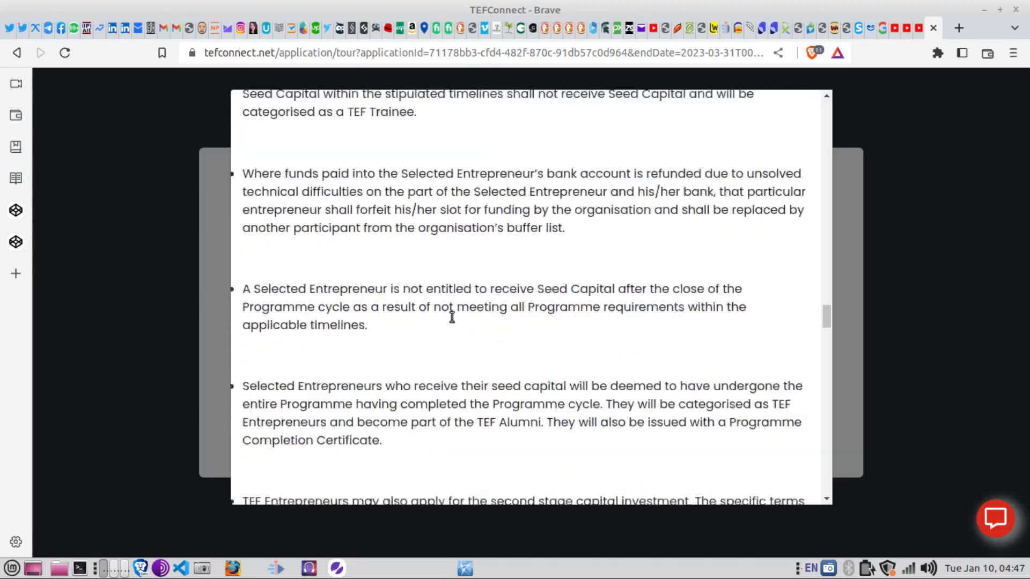
scroll(472, 379, "down", 15)
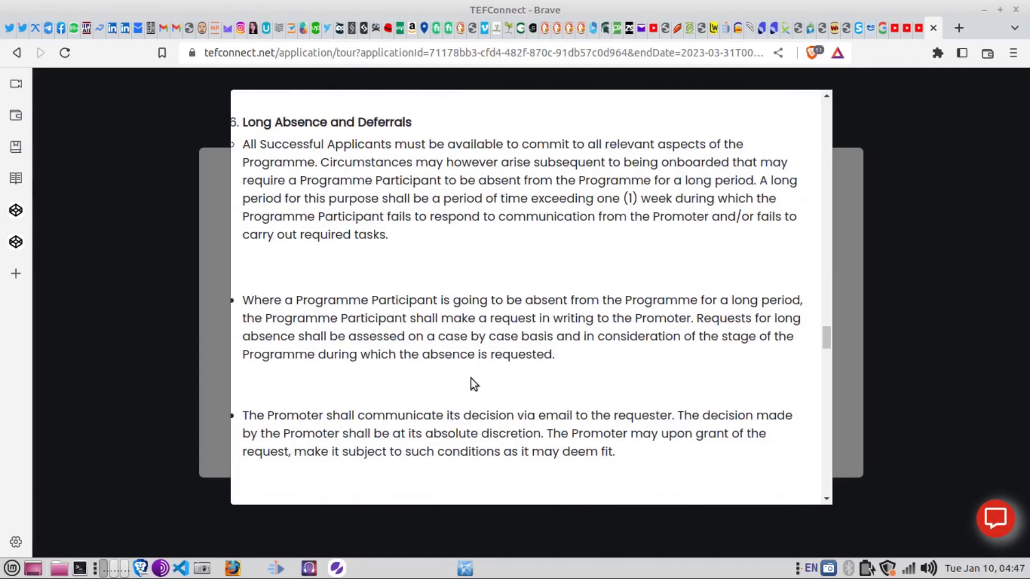
scroll(472, 379, "down", 5)
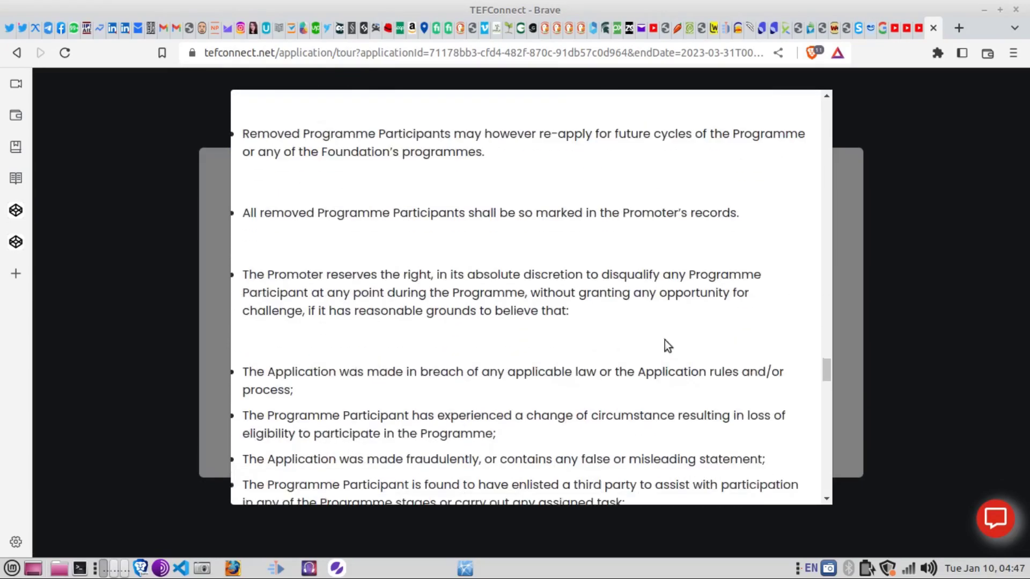
left_click_drag(828, 362, 830, 485)
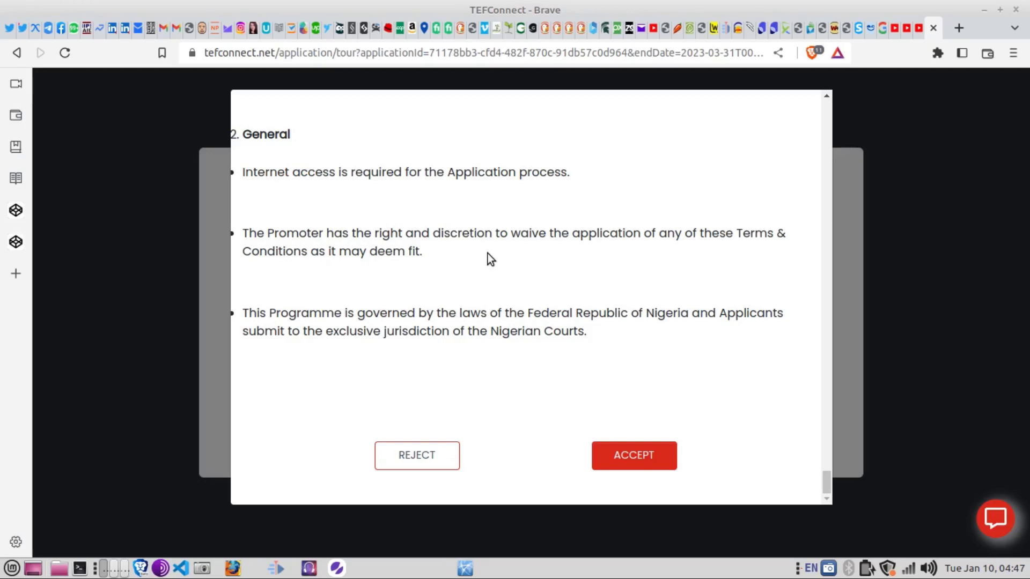
Accept the terms and scroll the Guidelines for the Assessment notice on the Bio page
left_click(640, 460)
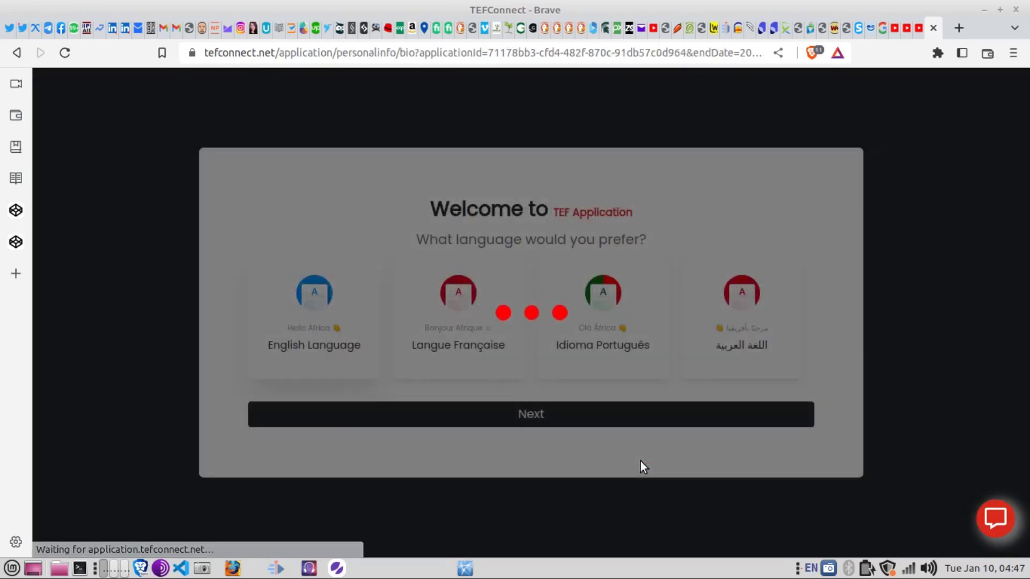
scroll(545, 300, "down", 3)
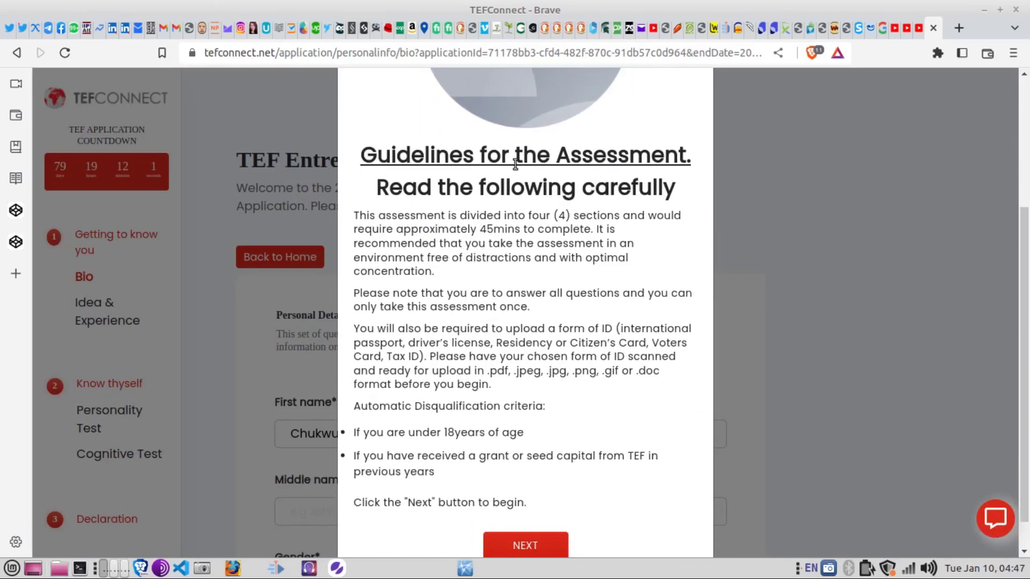
scroll(390, 259, "down", 1)
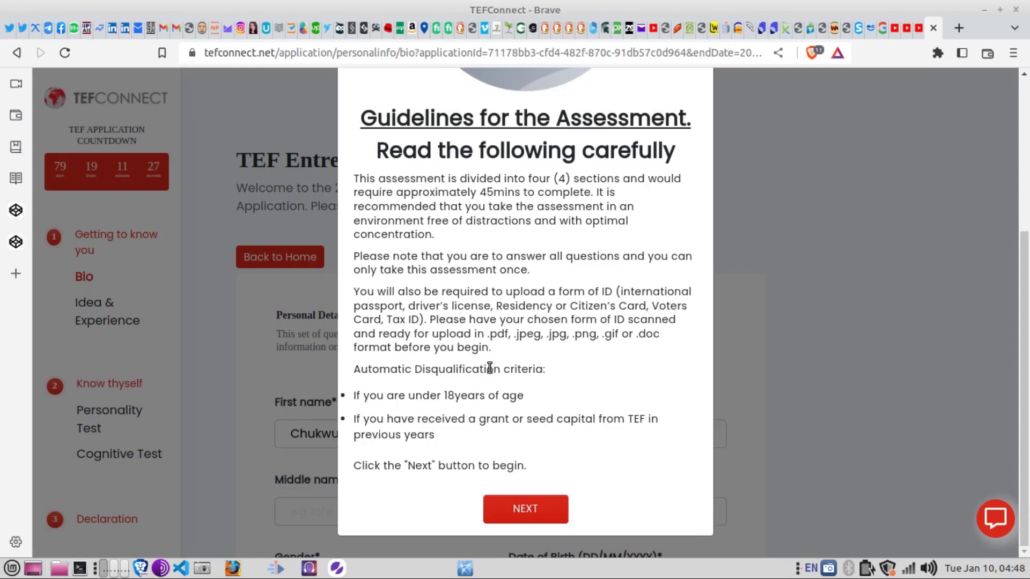
Dismiss the assessment guidelines with NEXT and start down the Personal Details form
left_click(525, 510)
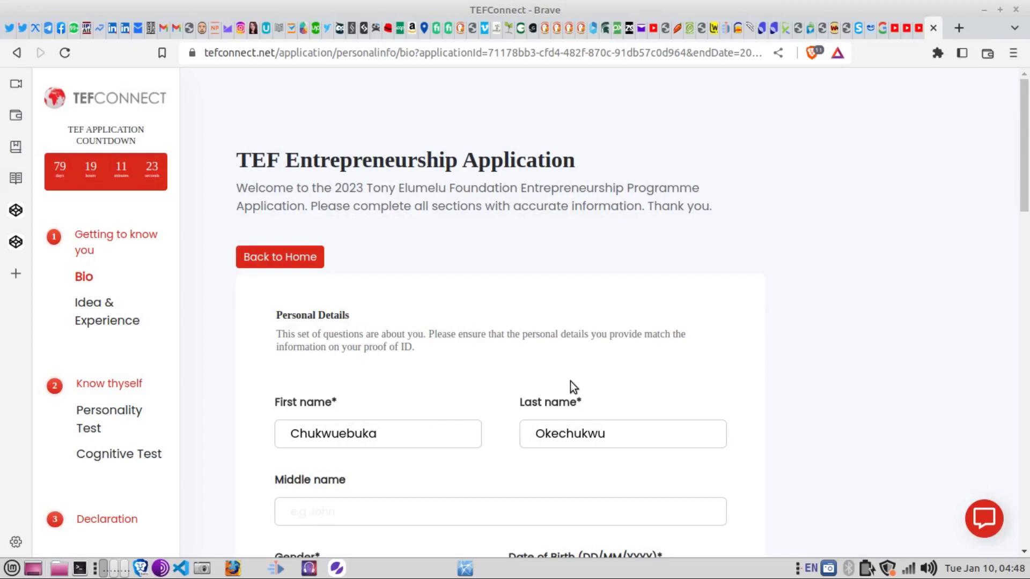
scroll(569, 384, "down", 6)
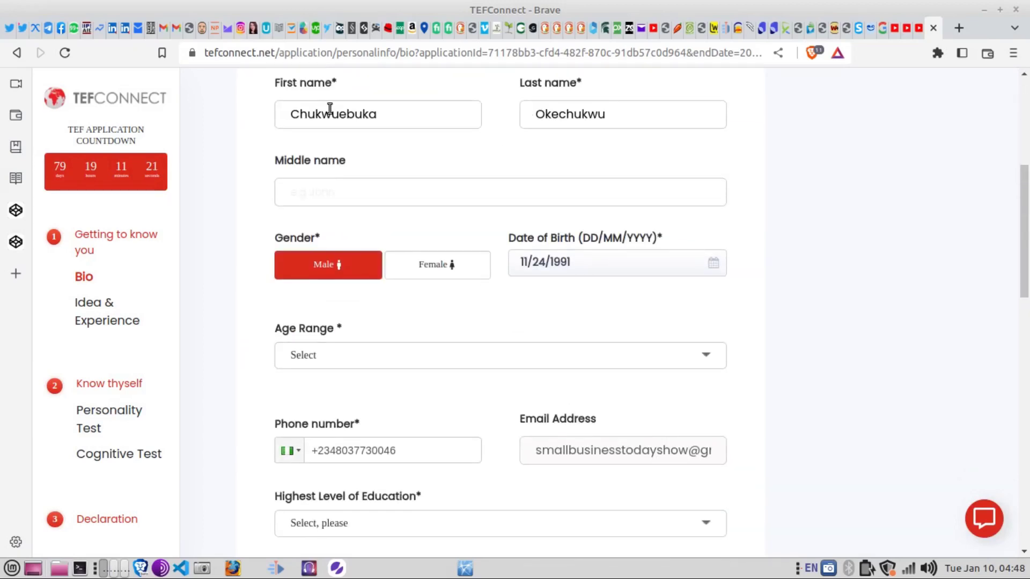
scroll(330, 108, "down", 3)
scroll(407, 168, "down", 4)
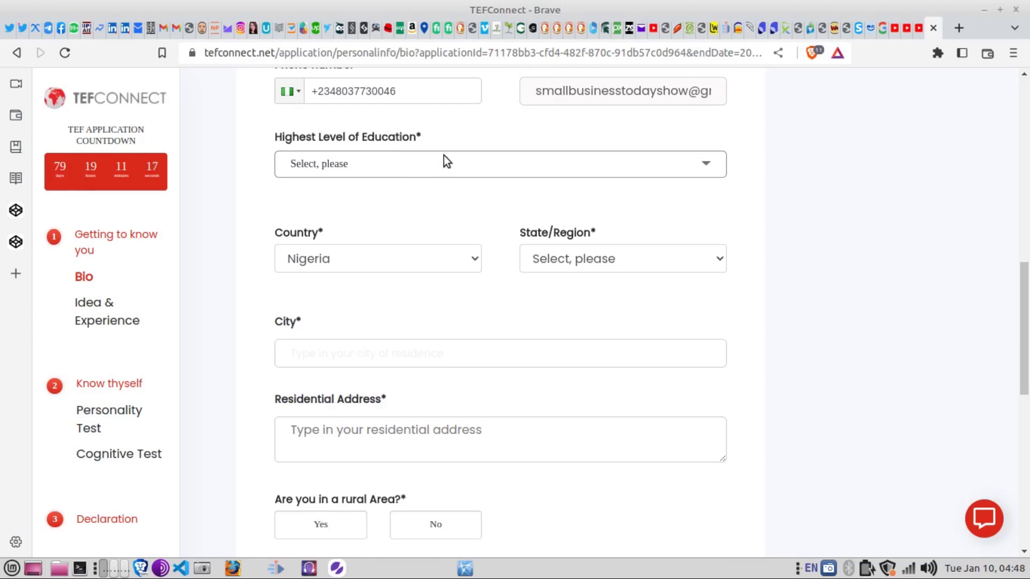
Scroll the rest of the Bio form down to the Continue to Business Details button
scroll(603, 165, "up", 8)
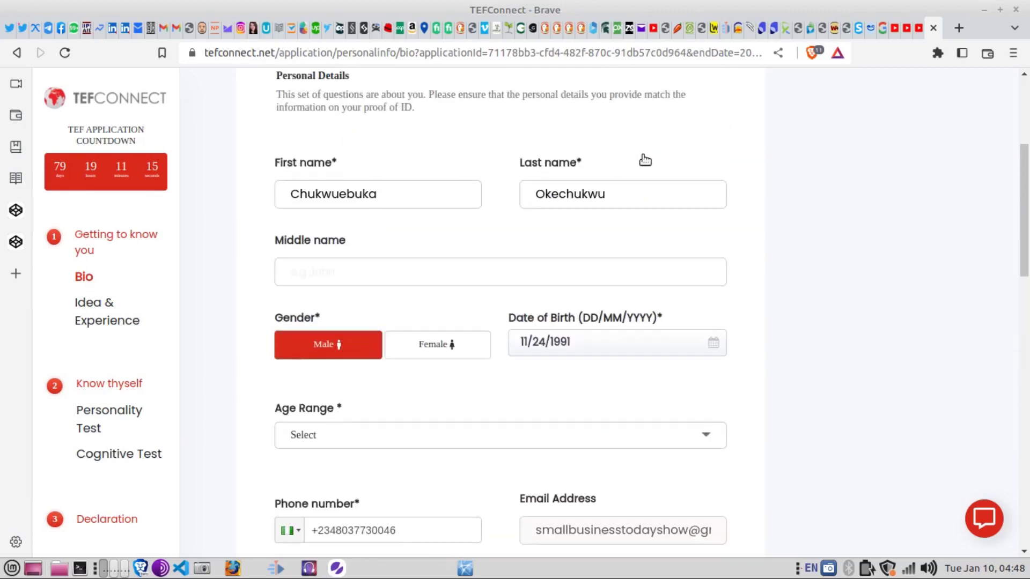
scroll(558, 189, "down", 6)
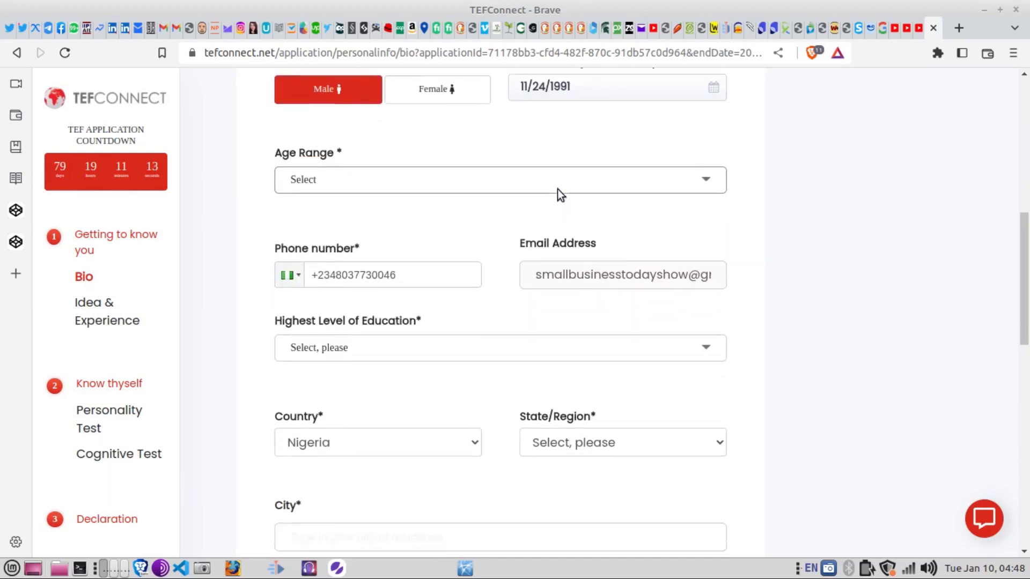
scroll(555, 201, "down", 2)
scroll(391, 289, "down", 5)
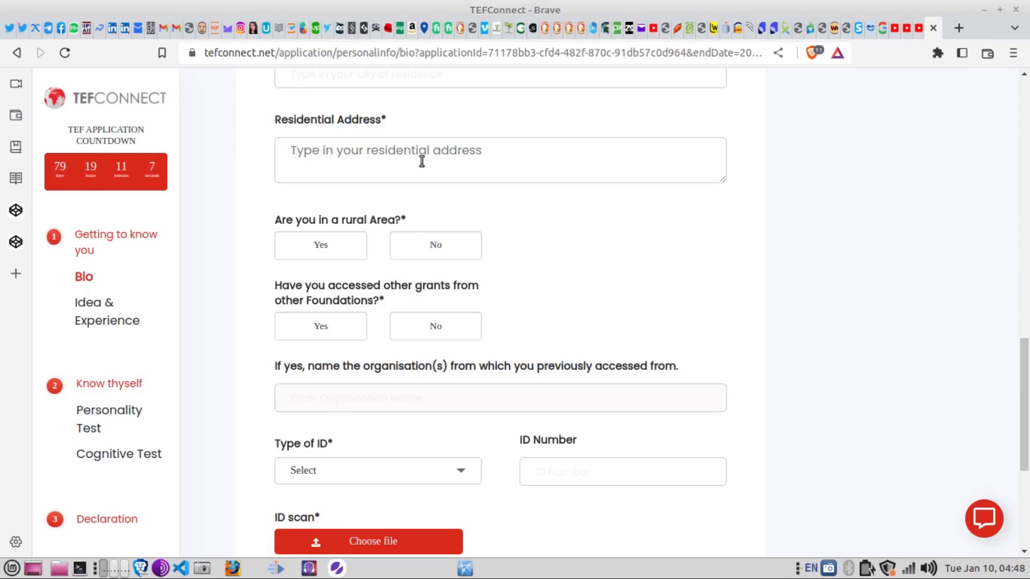
scroll(462, 195, "down", 1)
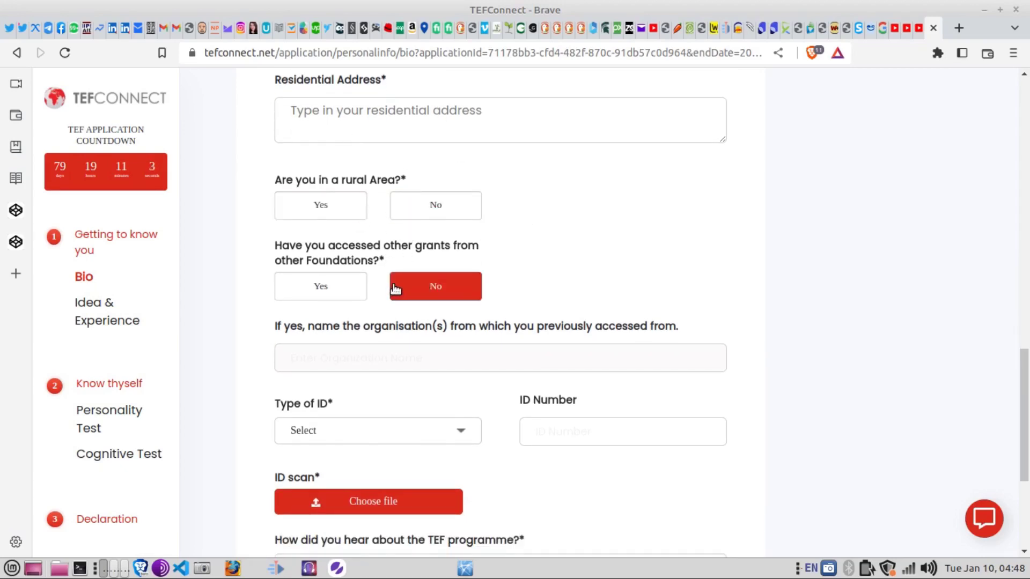
scroll(457, 284, "down", 4)
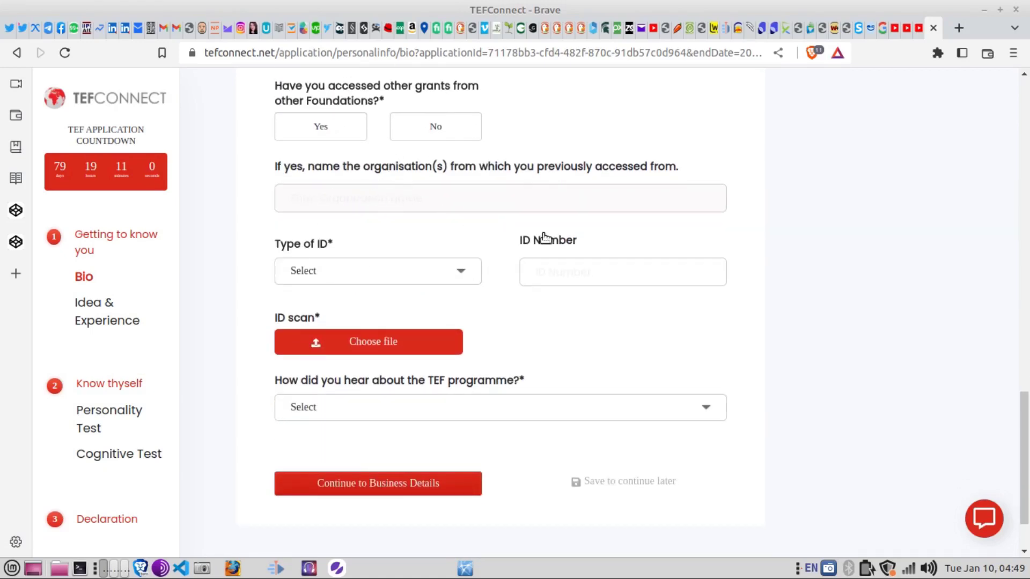
scroll(509, 219, "down", 1)
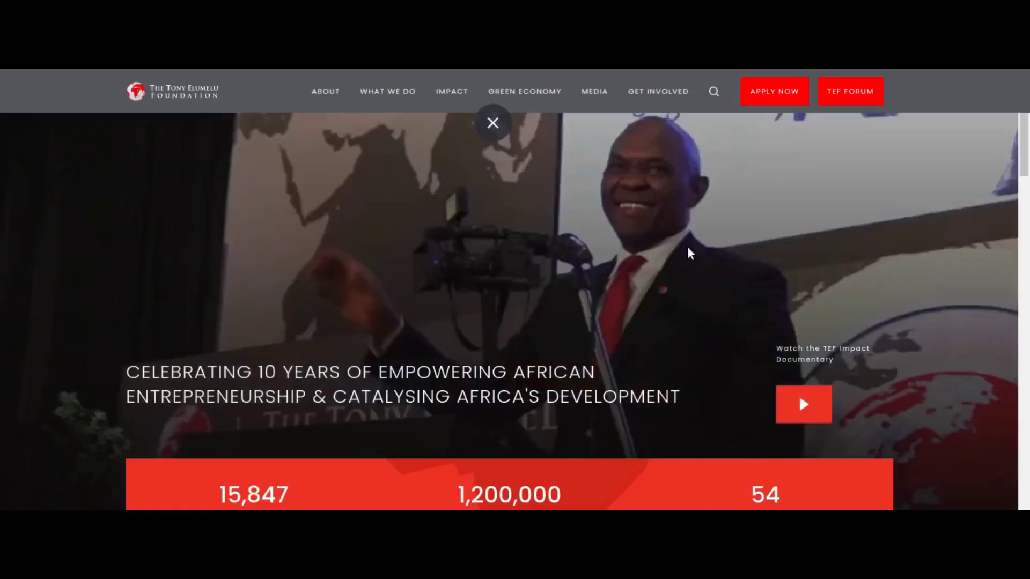
scroll(780, 452, "down", 3)
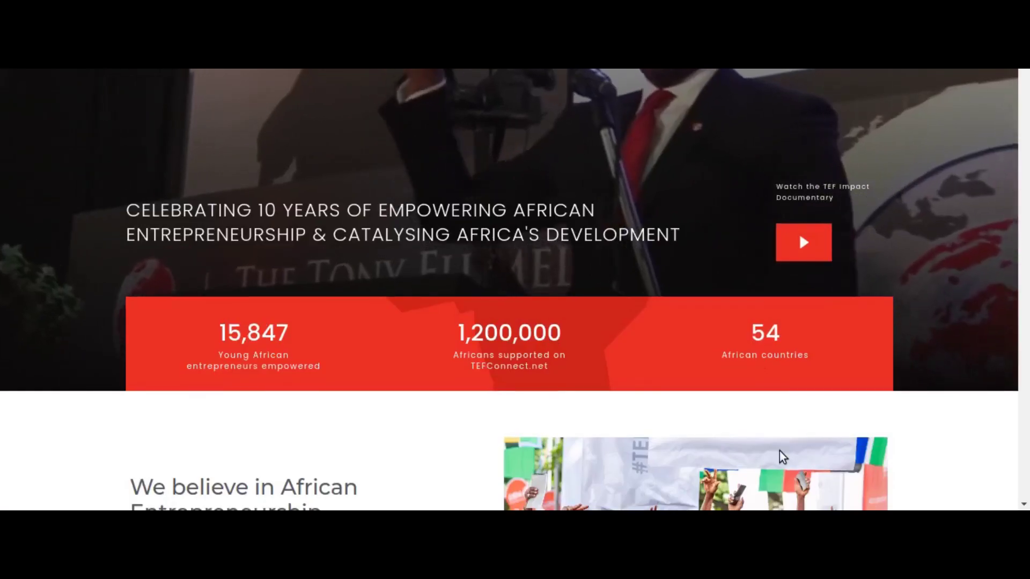